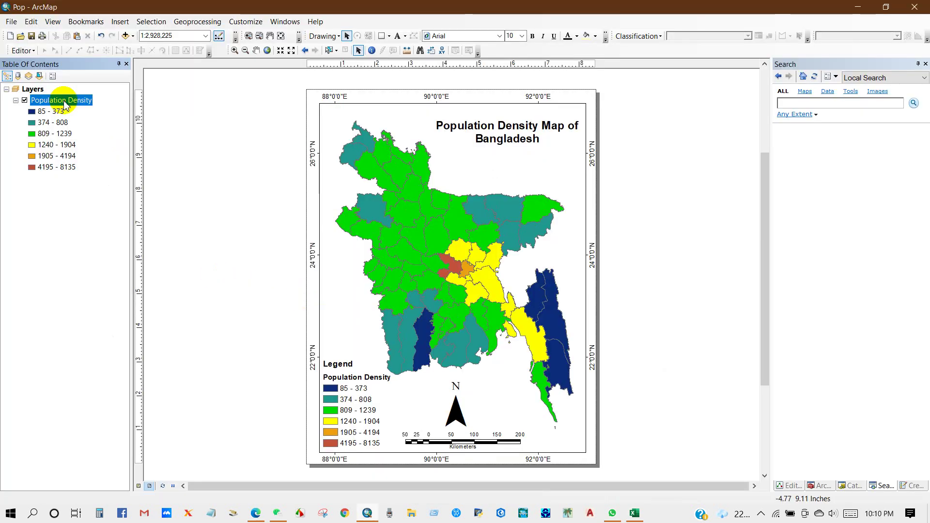
Switch the Population Density layer's symbology to the yellow-to-red colour ramp
right_click(61, 100)
left_click(88, 337)
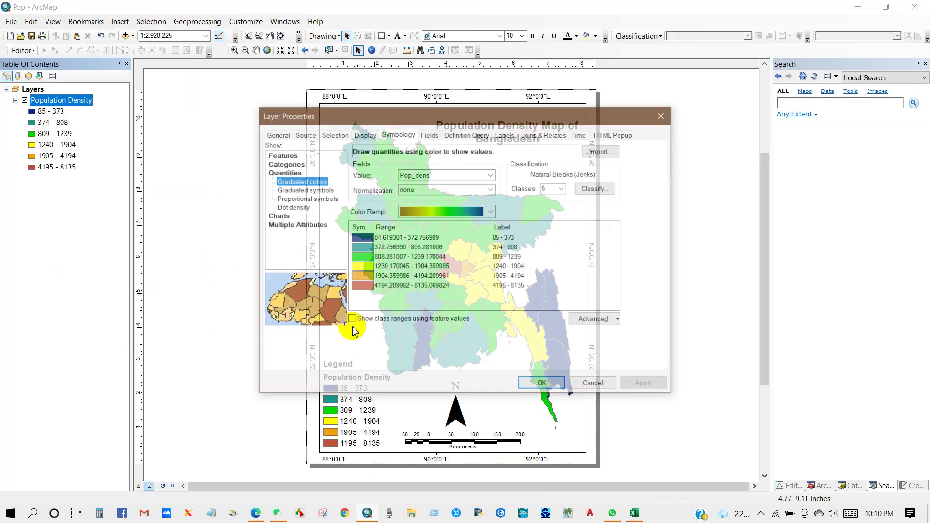
left_click(490, 211)
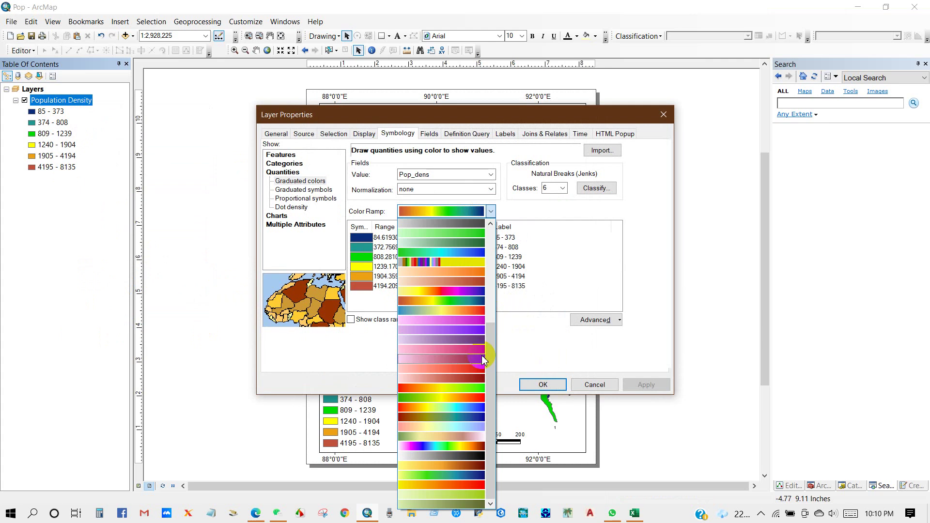
left_click(440, 491)
left_click(543, 384)
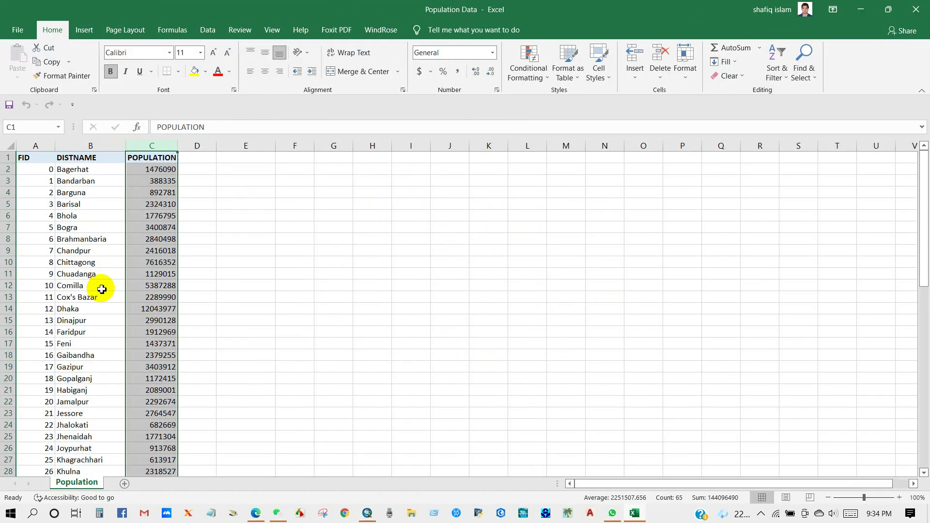
scroll(102, 289, "down", 5)
scroll(102, 289, "down", 5)
scroll(101, 296, "down", 4)
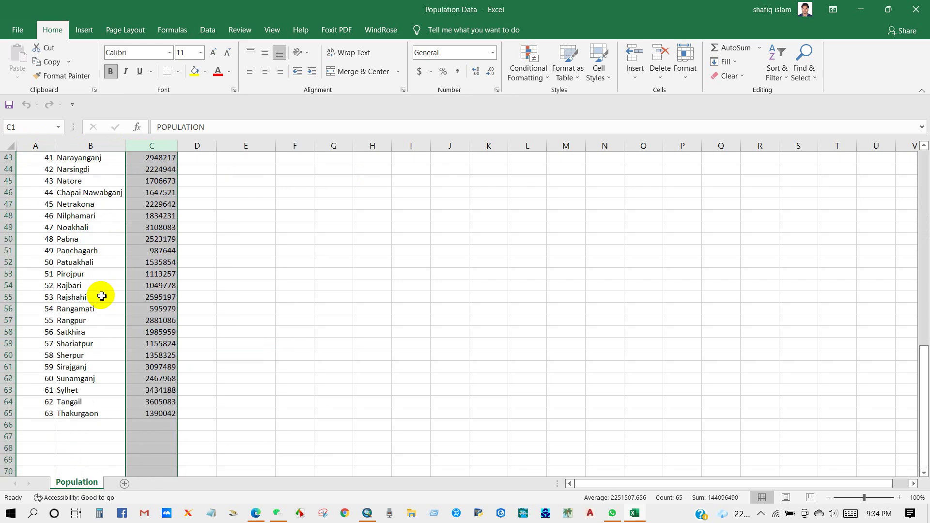
scroll(103, 295, "up", 7)
scroll(101, 296, "up", 7)
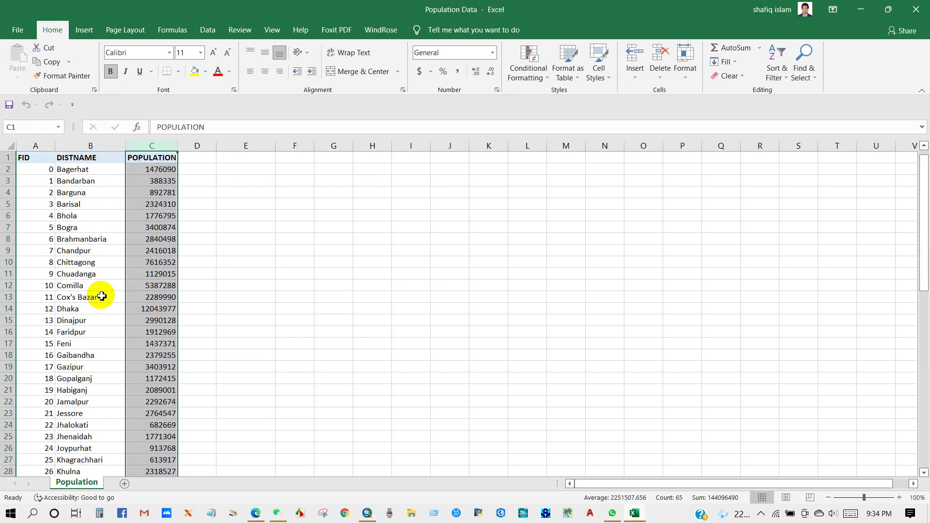
left_click(41, 158)
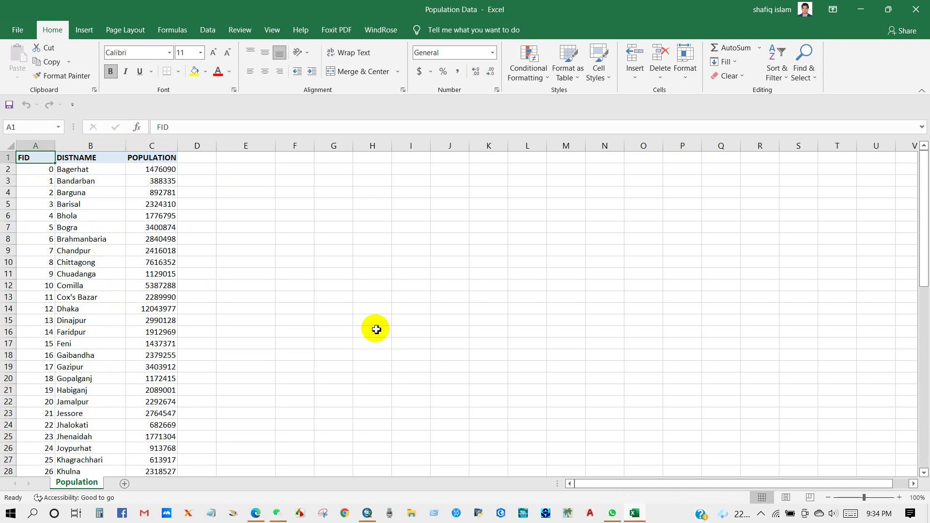
Review the Bangladesh_District attribute table against the Excel population sheet, then close it
left_click(368, 513)
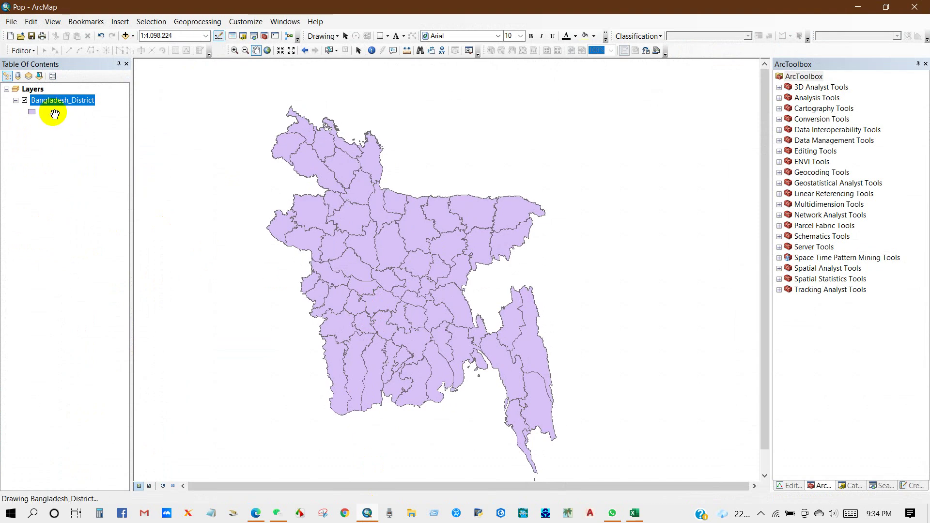
right_click(62, 101)
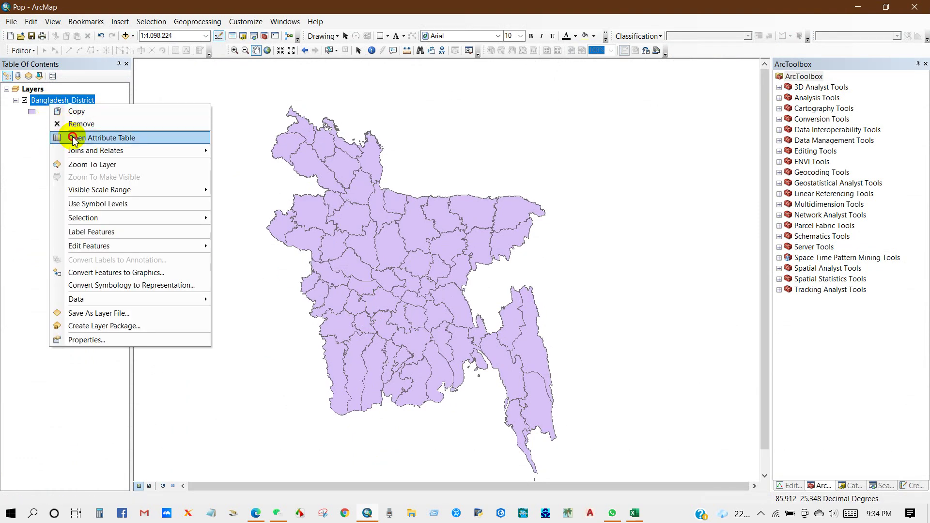
left_click(77, 138)
left_click_drag(167, 43, 226, 47)
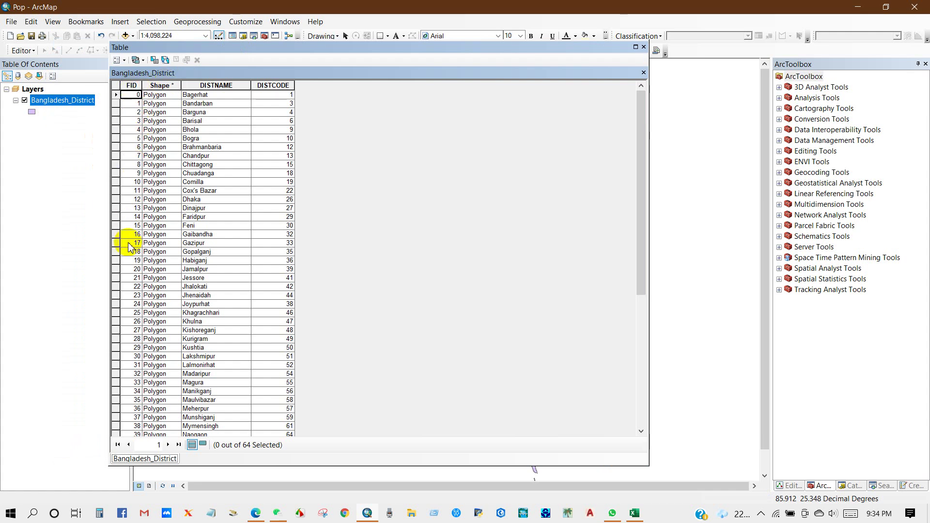
scroll(132, 218, "down", 10)
scroll(133, 253, "up", 8)
scroll(132, 254, "up", 2)
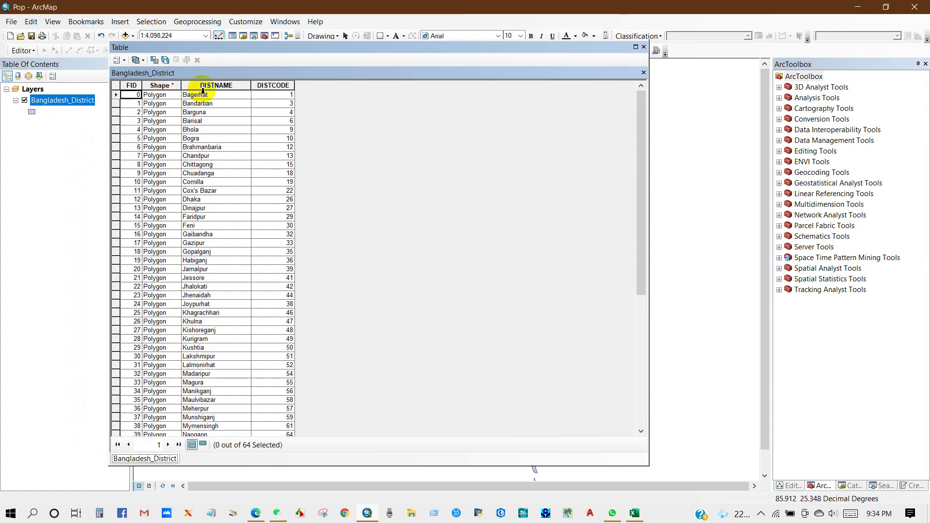
left_click(635, 513)
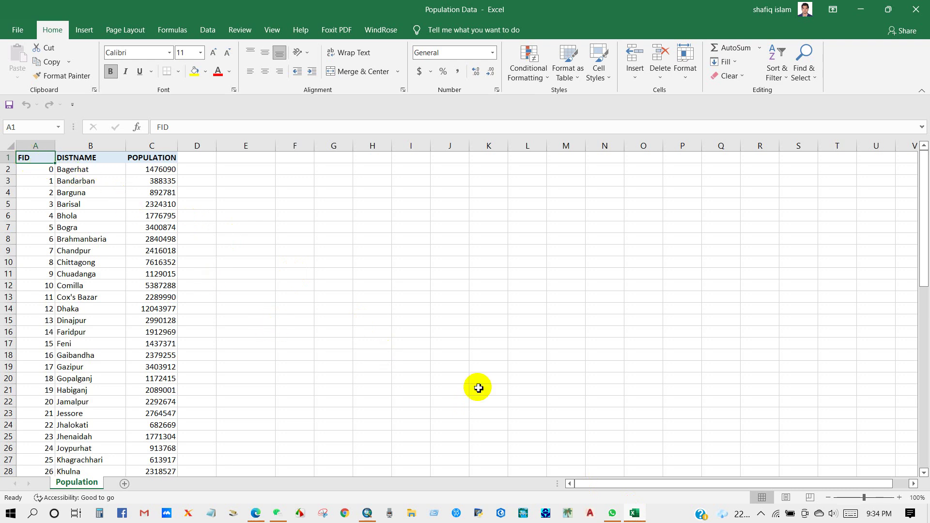
left_click(635, 513)
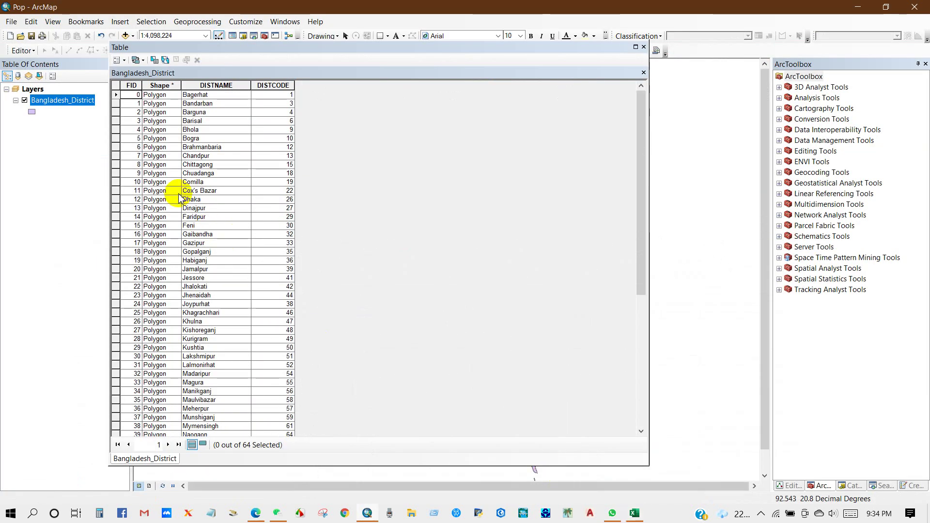
left_click(644, 48)
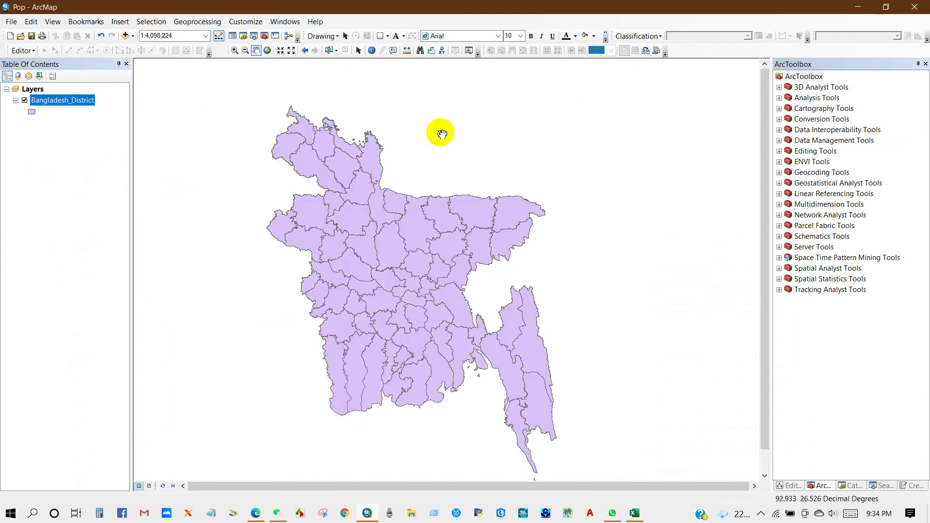
Change the district fill symbol to Hollow
left_click(31, 114)
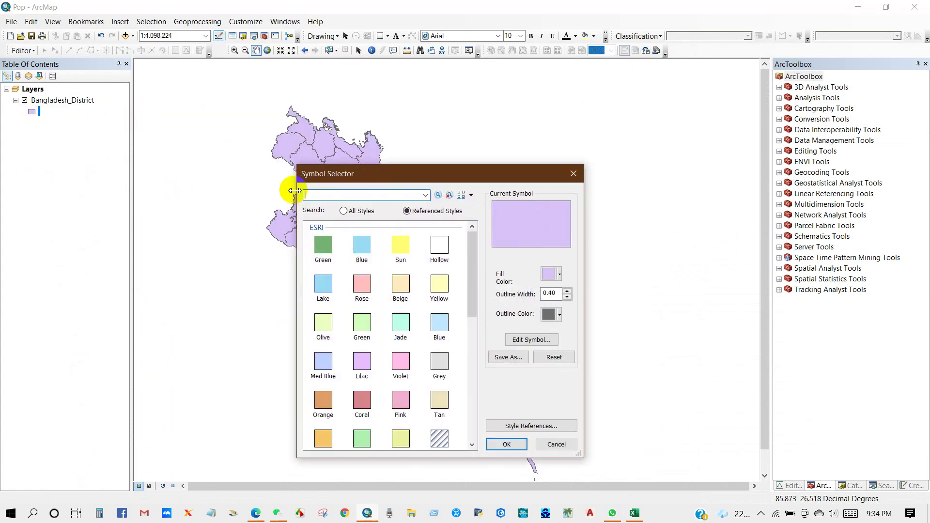
left_click(439, 251)
left_click(506, 444)
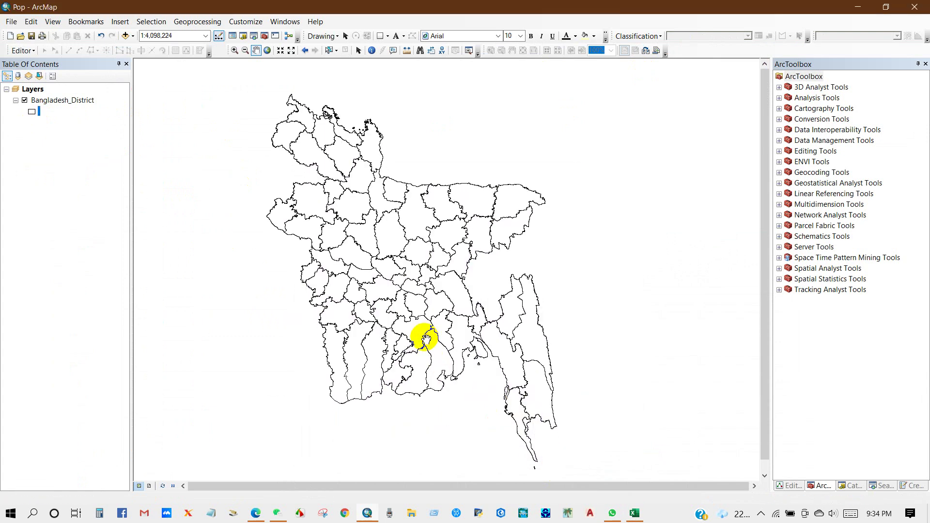
Save Population Data to the Desktop as CSV (MS-DOS), keeping the format, then minimise Excel
left_click(634, 514)
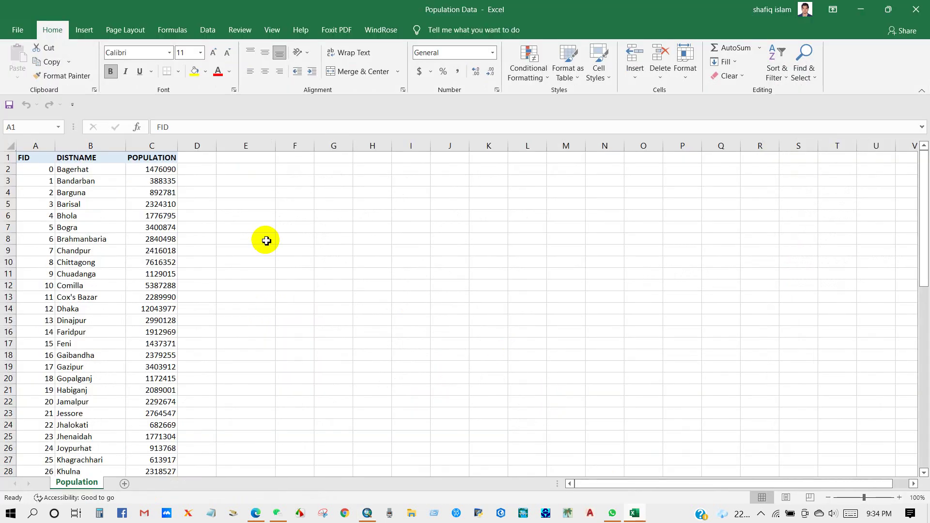
scroll(136, 222, "down", 3)
scroll(136, 221, "up", 3)
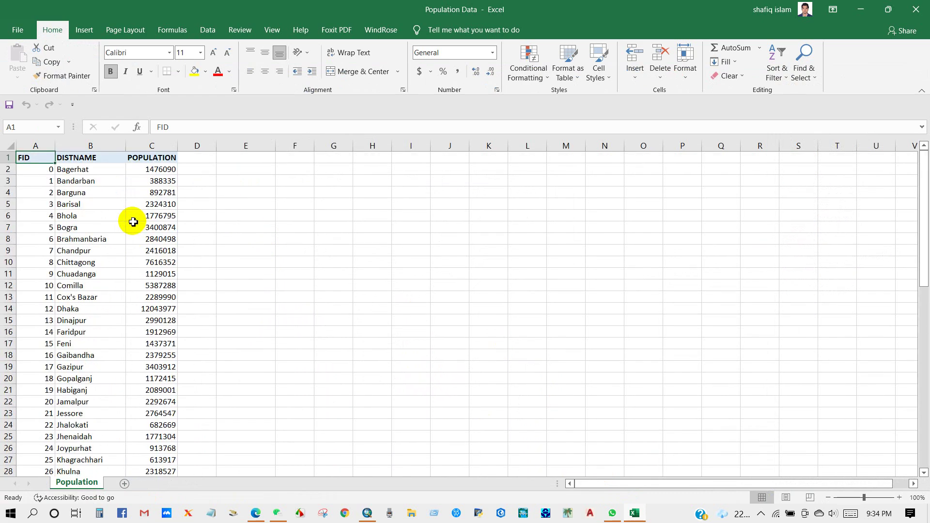
left_click(17, 30)
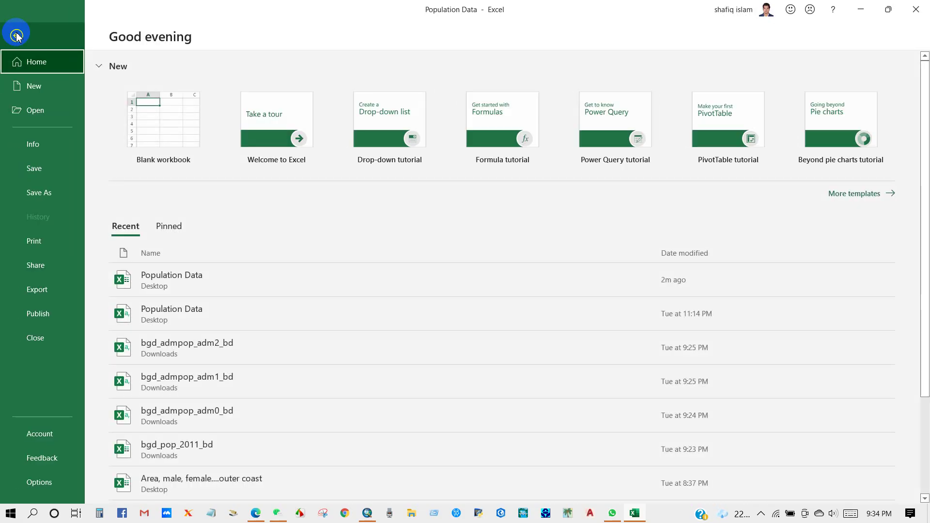
left_click(39, 191)
left_click(138, 213)
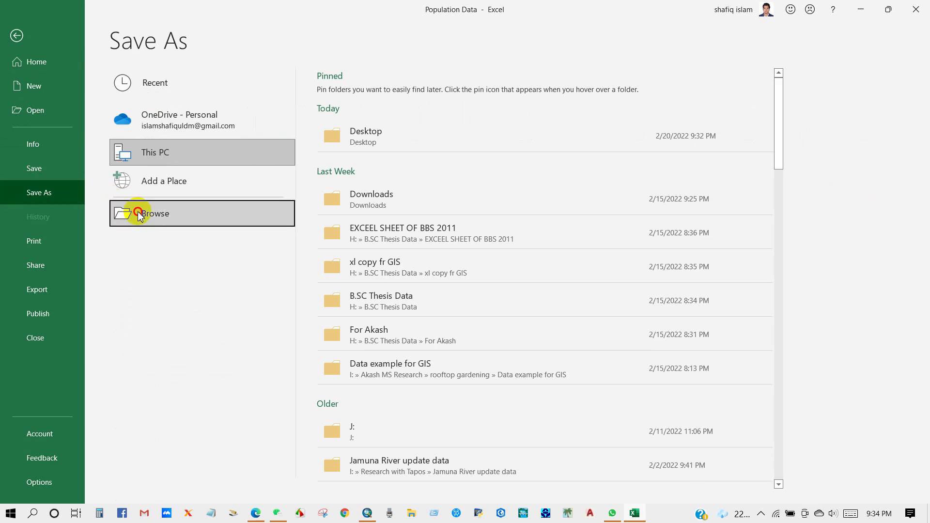
scroll(106, 181, "up", 2)
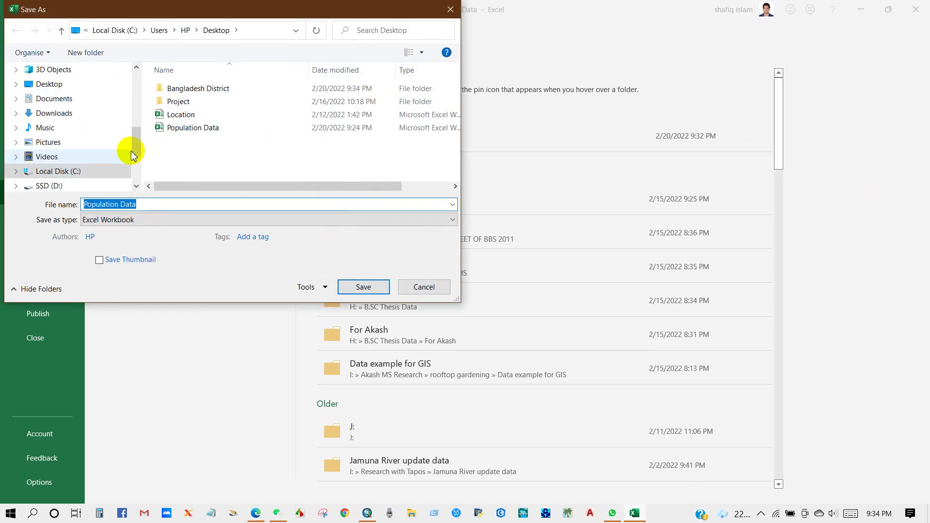
left_click_drag(135, 146, 135, 73)
left_click(49, 93)
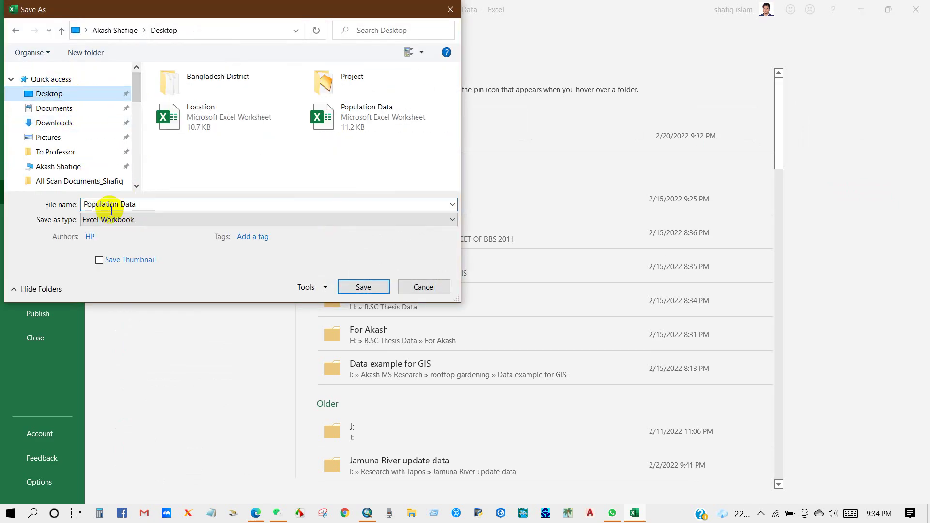
left_click(125, 220)
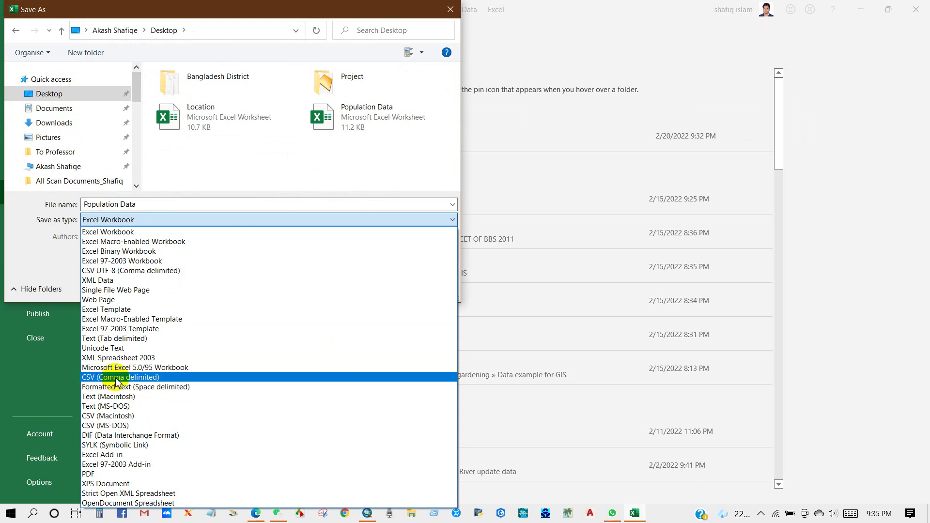
left_click(107, 426)
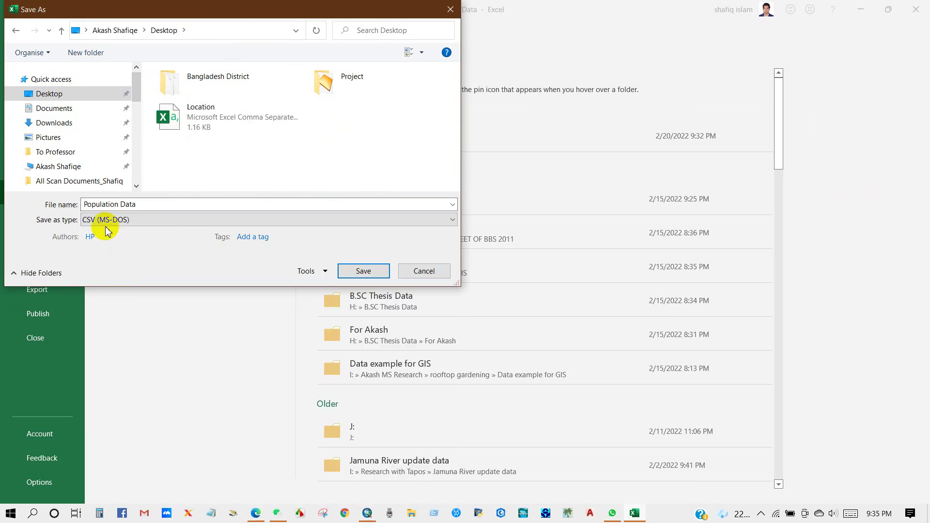
left_click(363, 272)
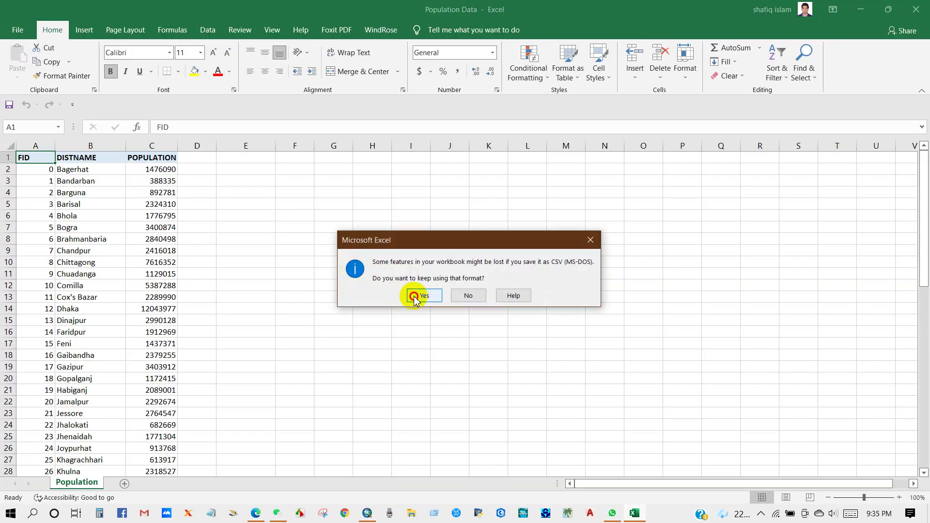
left_click(415, 297)
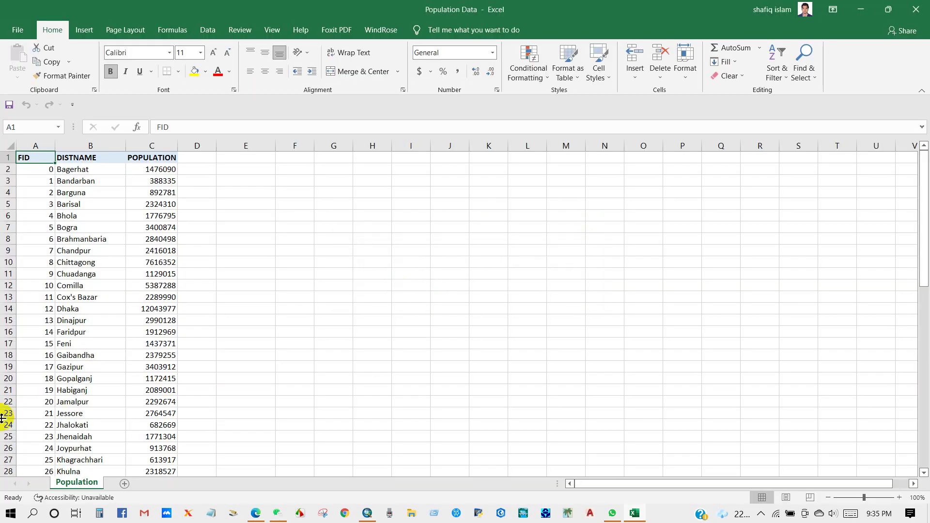
left_click(860, 9)
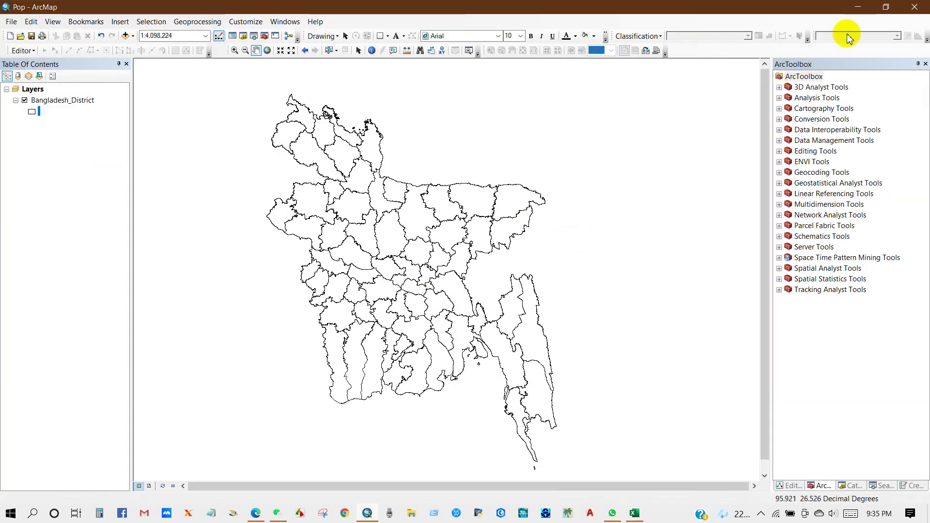
Minimise ArcMap, move the Population Data file icon on the desktop, and restore ArcMap
left_click(861, 9)
left_click_drag(173, 398, 531, 180)
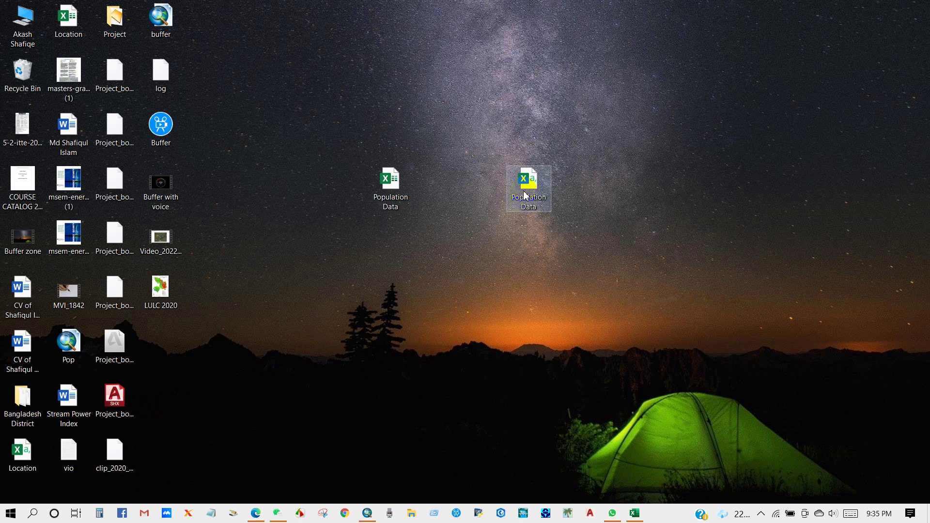
left_click(557, 378)
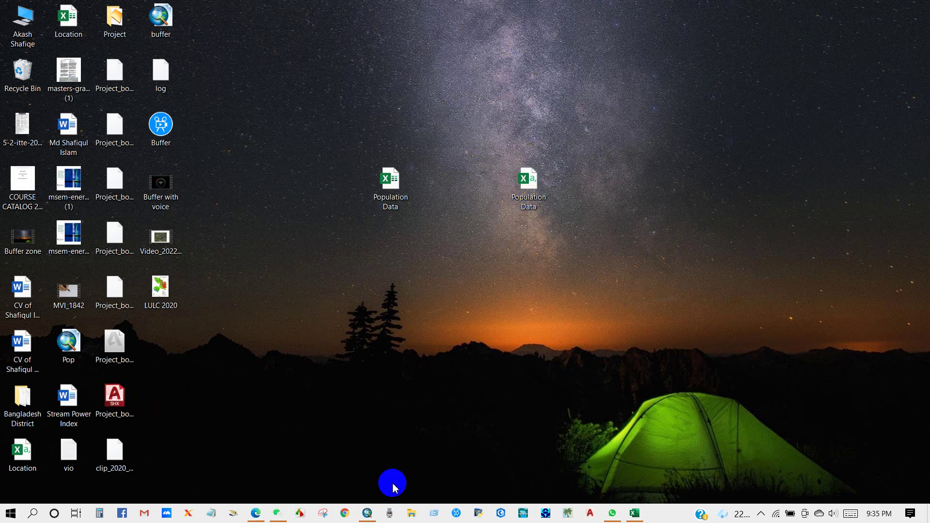
left_click(370, 514)
scroll(378, 315, "up", 1)
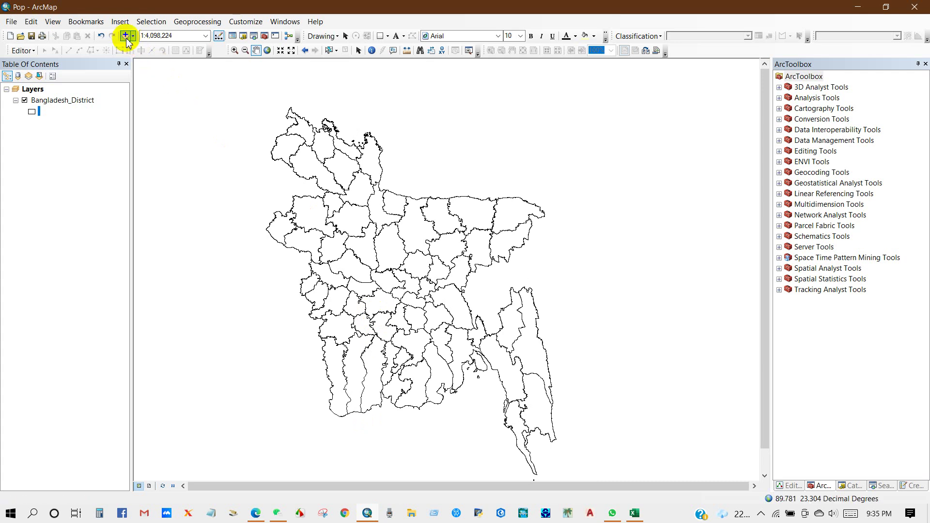
Add Population Data.csv from the Desktop to the map document
left_click(126, 36)
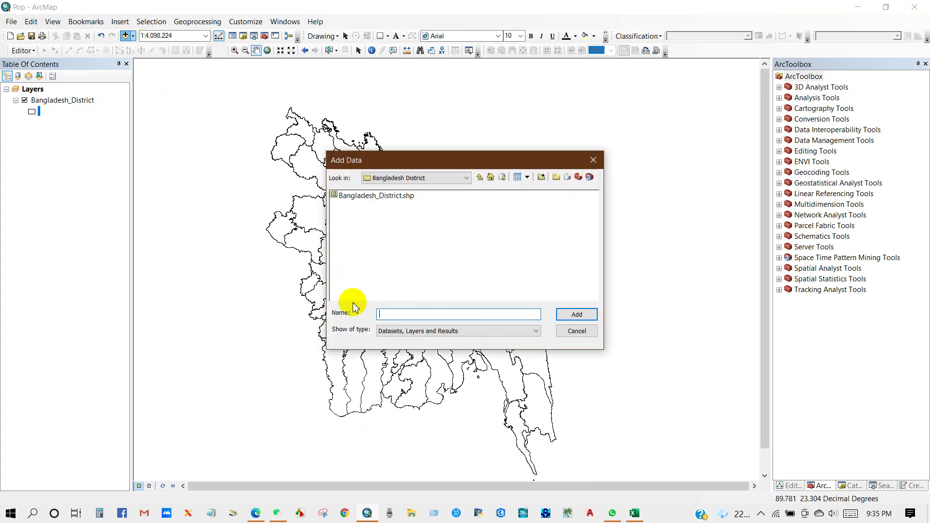
left_click(418, 177)
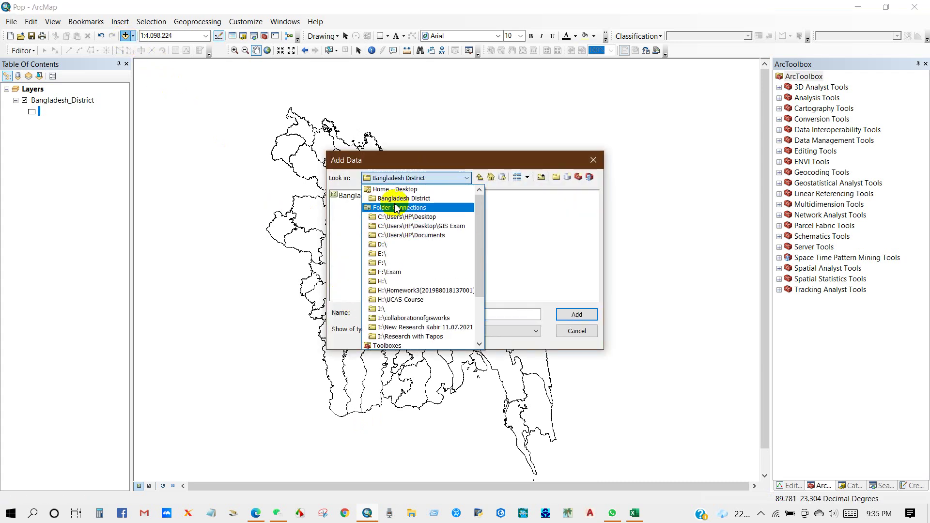
left_click(394, 190)
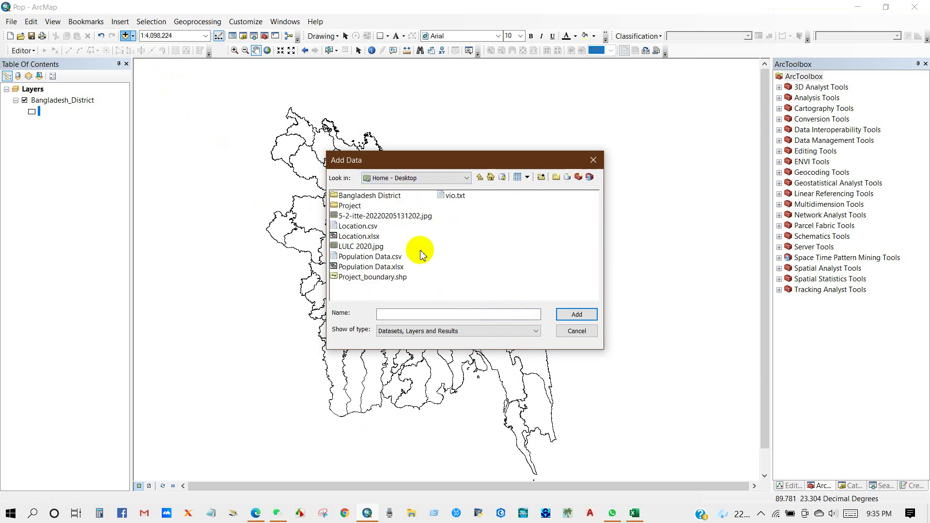
left_click(370, 257)
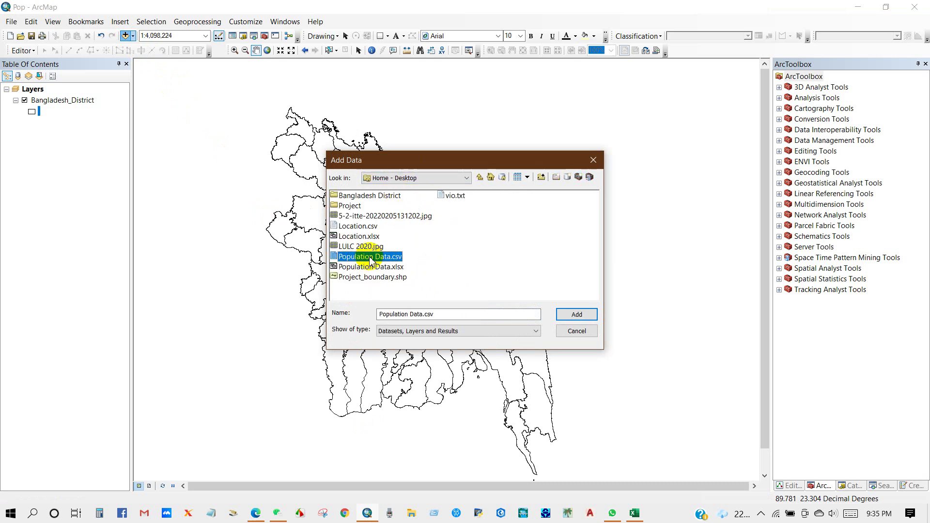
left_click(576, 314)
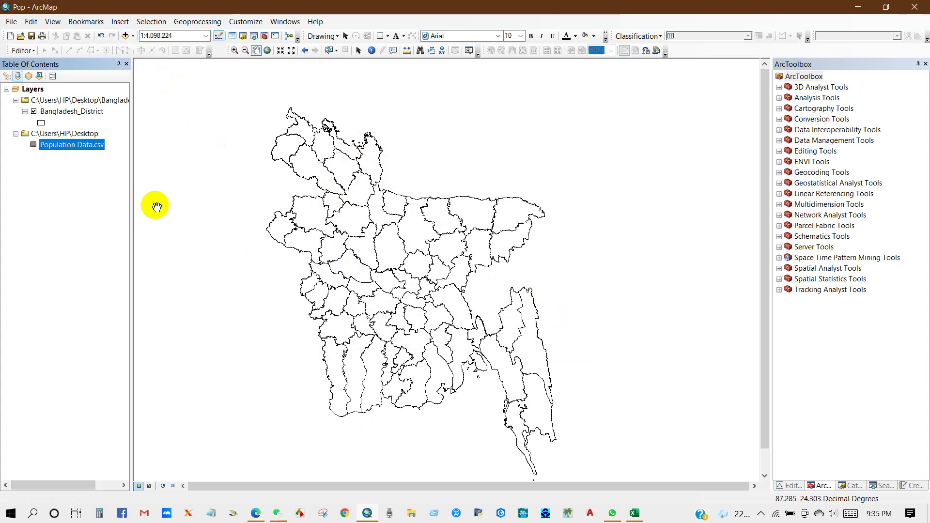
Open the Population Data table to review its 64 district records, then close it
right_click(61, 150)
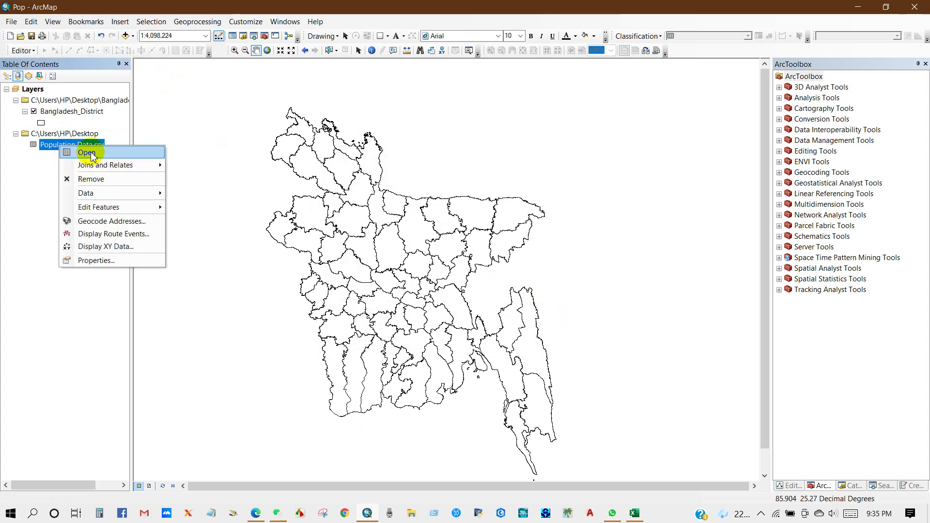
left_click(86, 153)
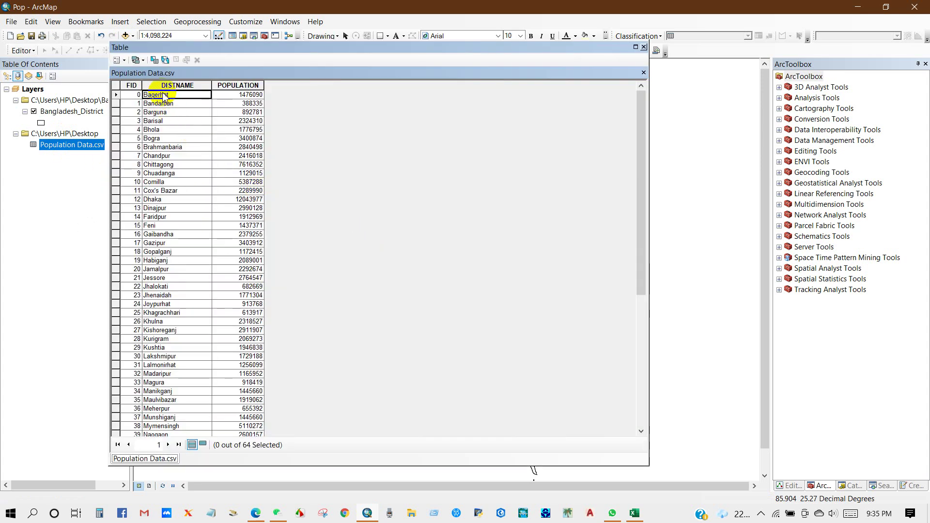
scroll(158, 161, "down", 10)
scroll(158, 168, "up", 5)
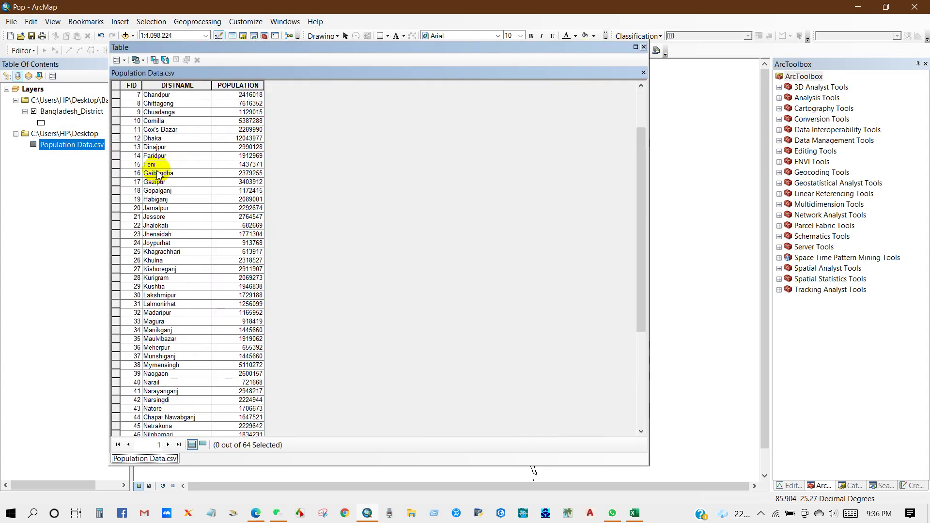
scroll(158, 174, "up", 5)
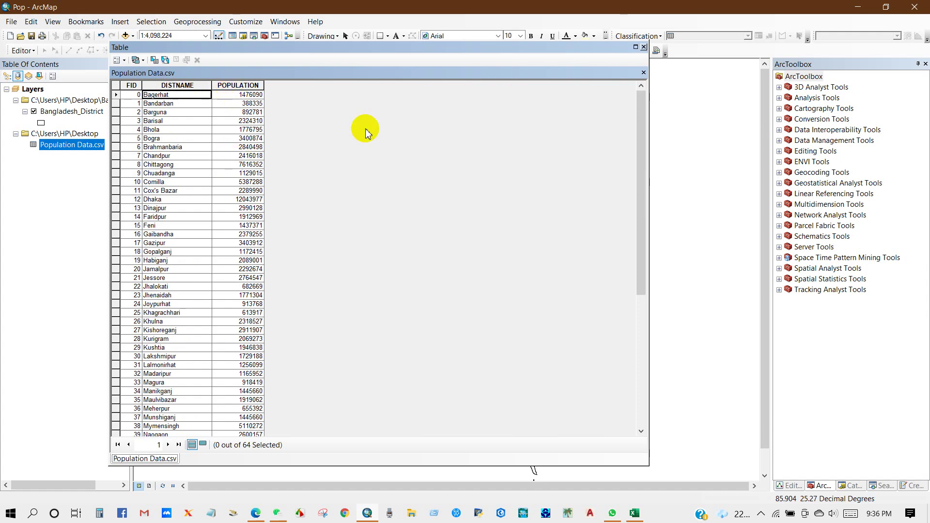
left_click(640, 48)
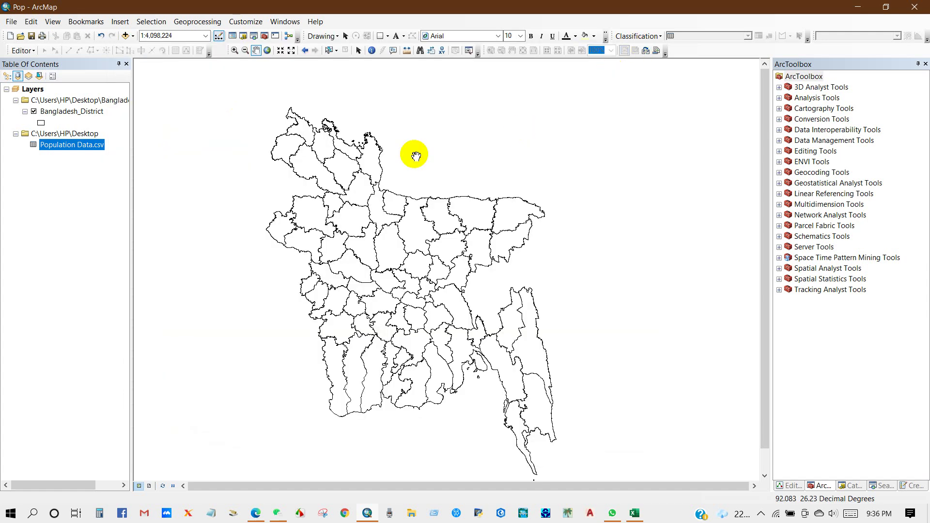
right_click(67, 114)
mouse_move(110, 157)
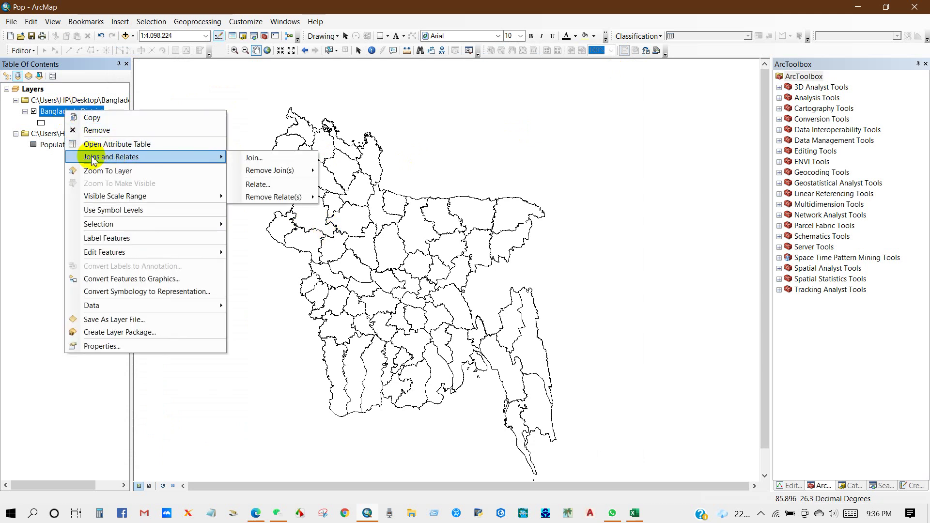
Join Population Data.csv to Bangladesh_District using FID as the join field
left_click(254, 158)
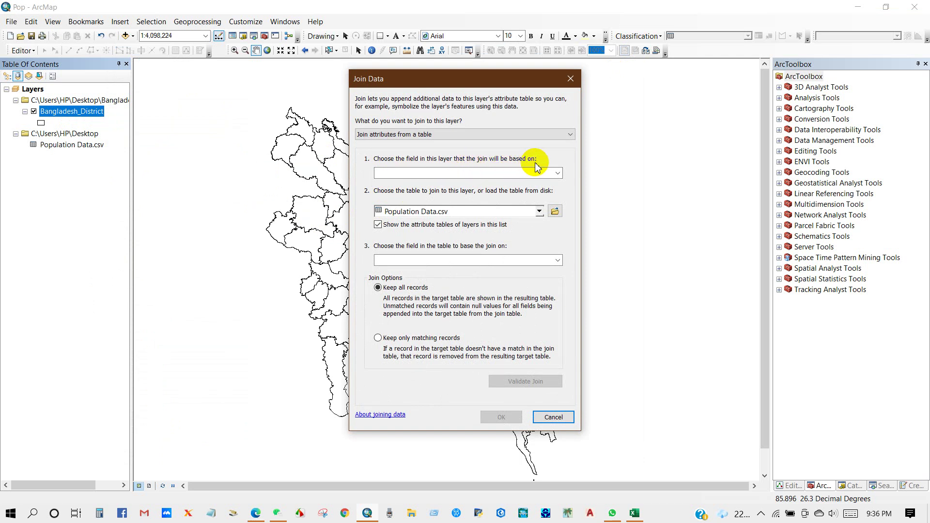
left_click(557, 173)
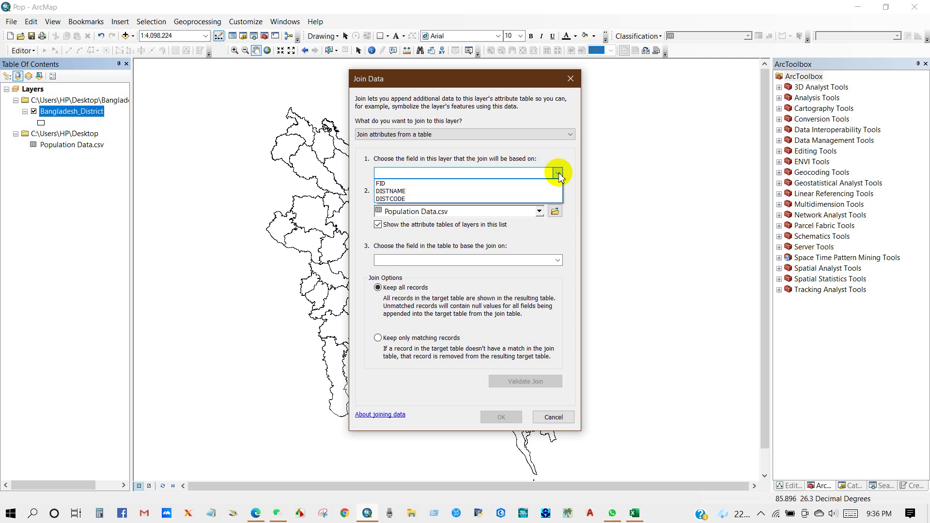
left_click(385, 183)
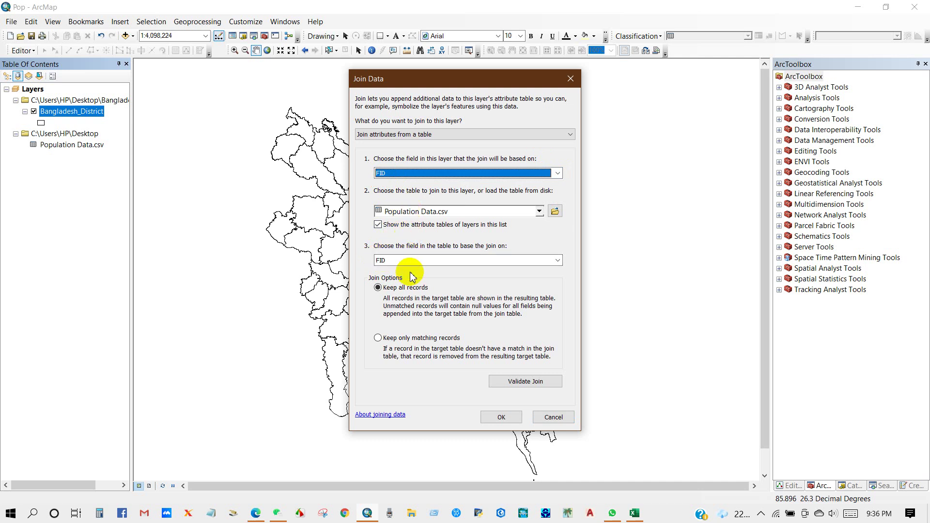
left_click(504, 417)
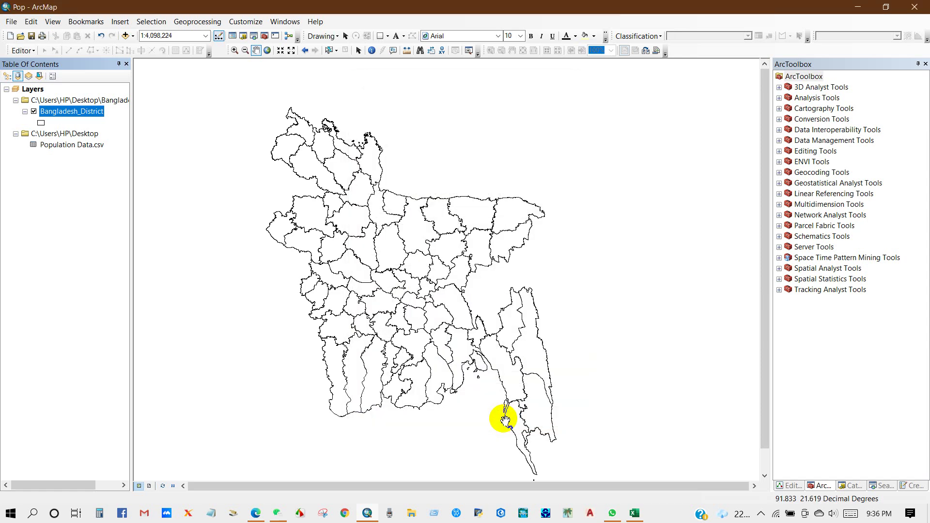
Open the joined Bangladesh_District table and reposition it to check DISTNAME and POPULATION
right_click(60, 113)
left_click(95, 141)
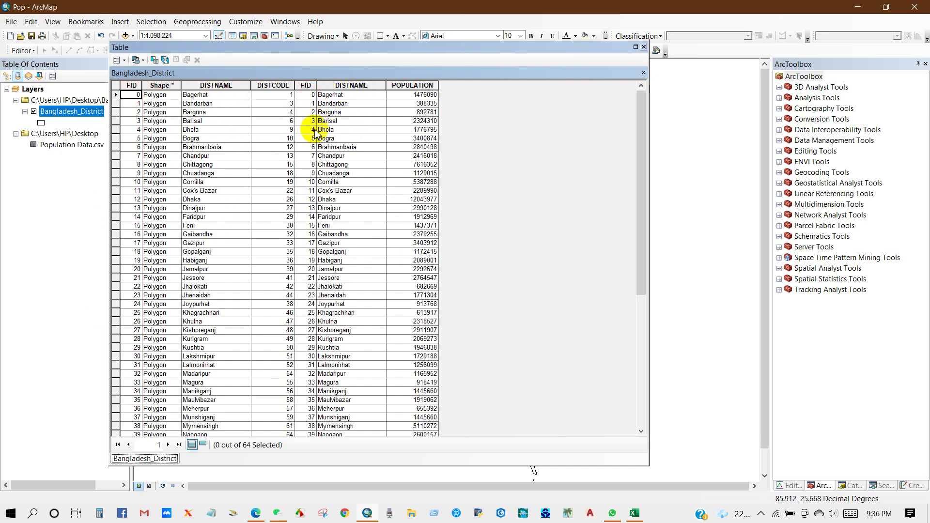
scroll(423, 269, "down", 5)
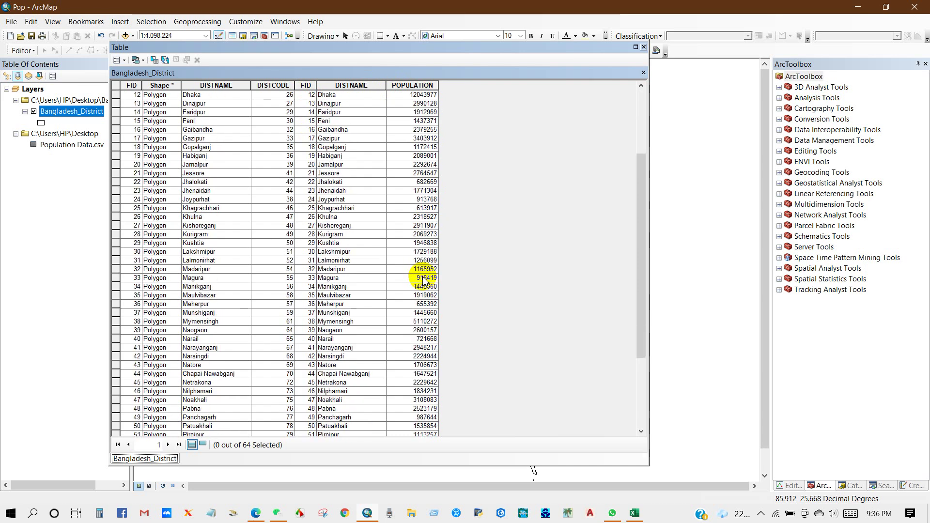
scroll(424, 280, "down", 5)
scroll(424, 282, "up", 5)
scroll(424, 276, "up", 5)
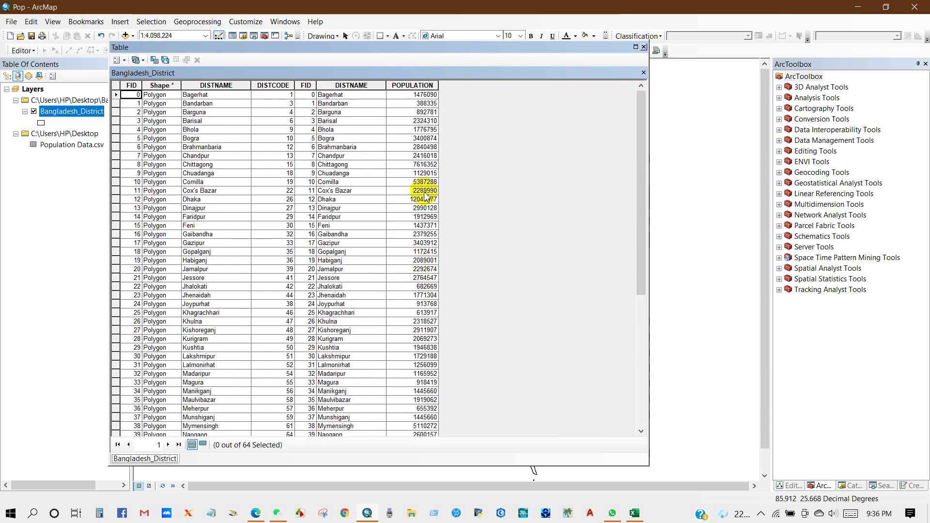
mouse_move(336, 61)
left_mouse_down()
mouse_move(434, 70)
mouse_move(405, 64)
left_mouse_up()
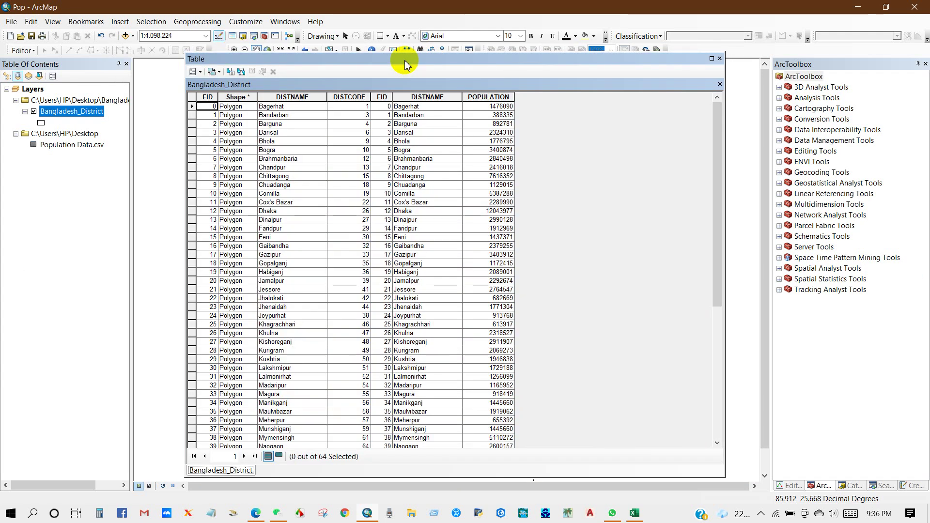
left_click_drag(475, 62, 475, 58)
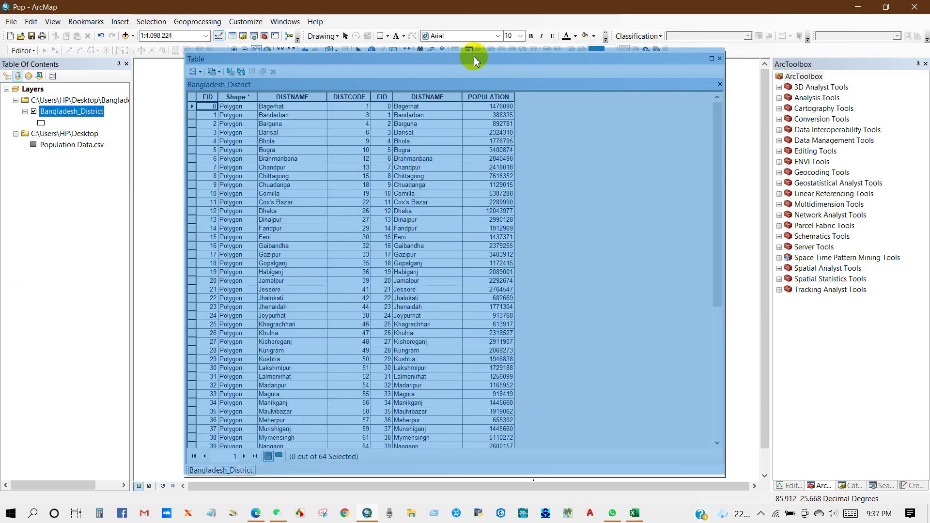
Add a new Float field named Area to the district table
left_click(199, 68)
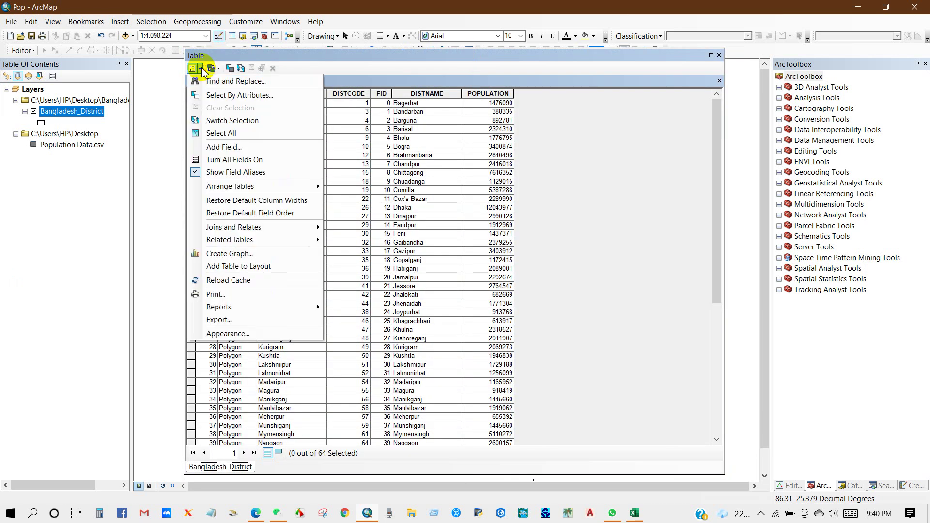
left_click(224, 146)
type("Area")
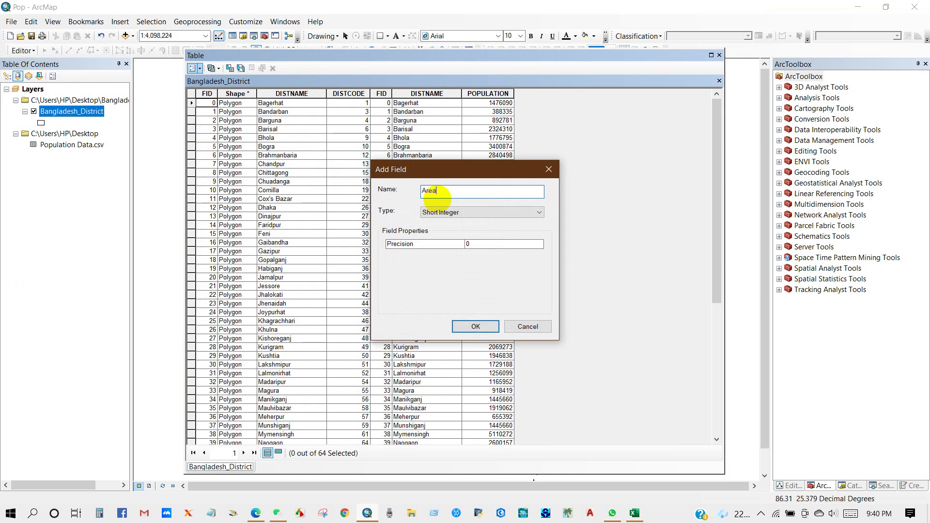
left_click(443, 212)
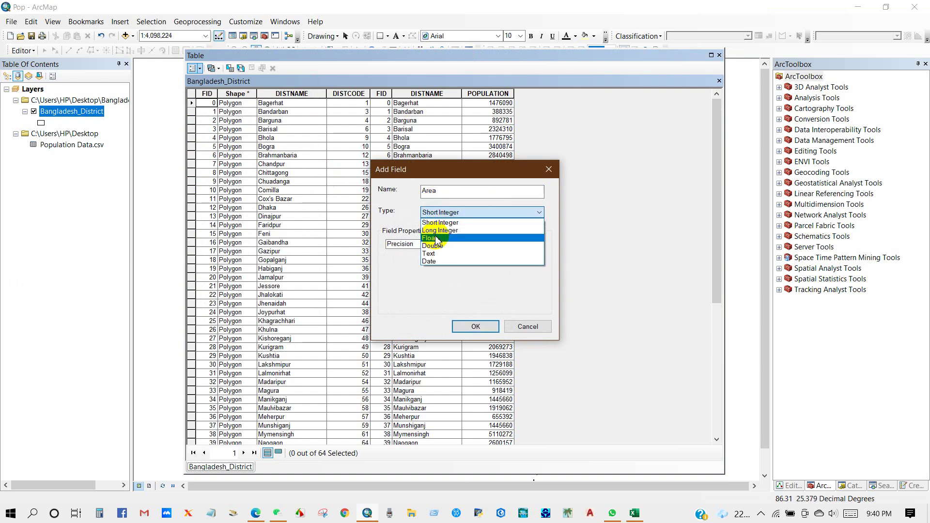
left_click(436, 240)
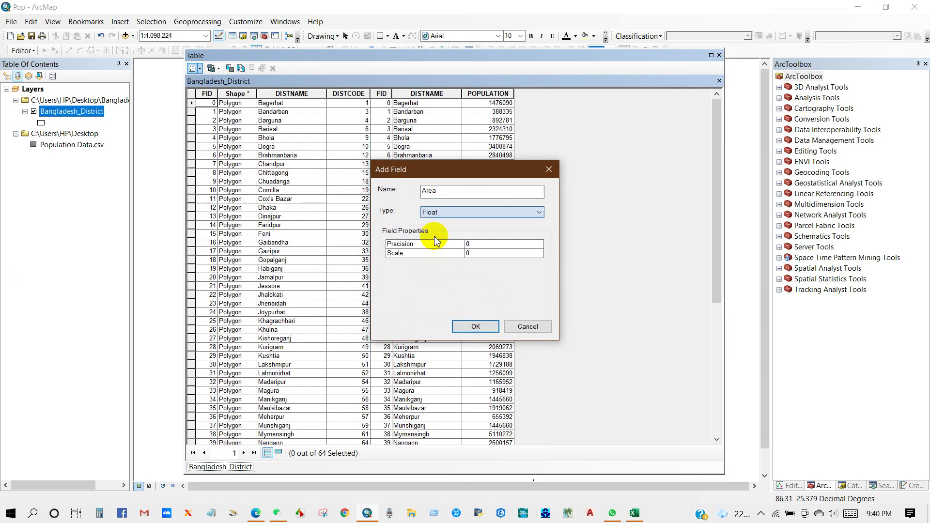
left_click(477, 327)
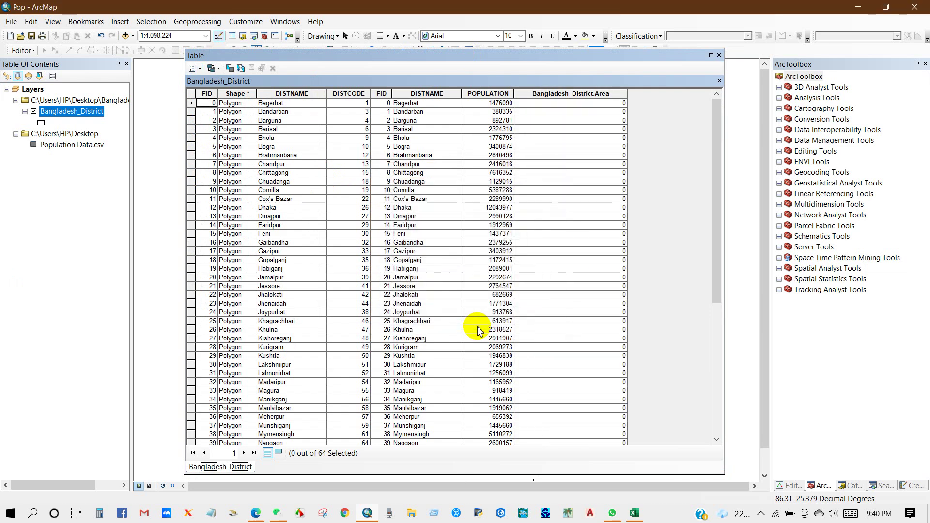
Calculate geometry for the Area field in square kilometres for all districts
right_click(560, 94)
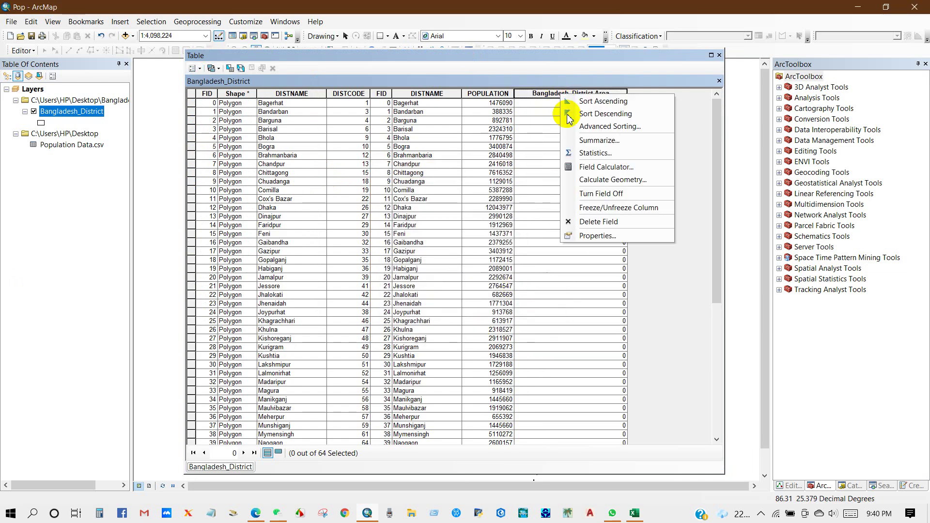
left_click(599, 183)
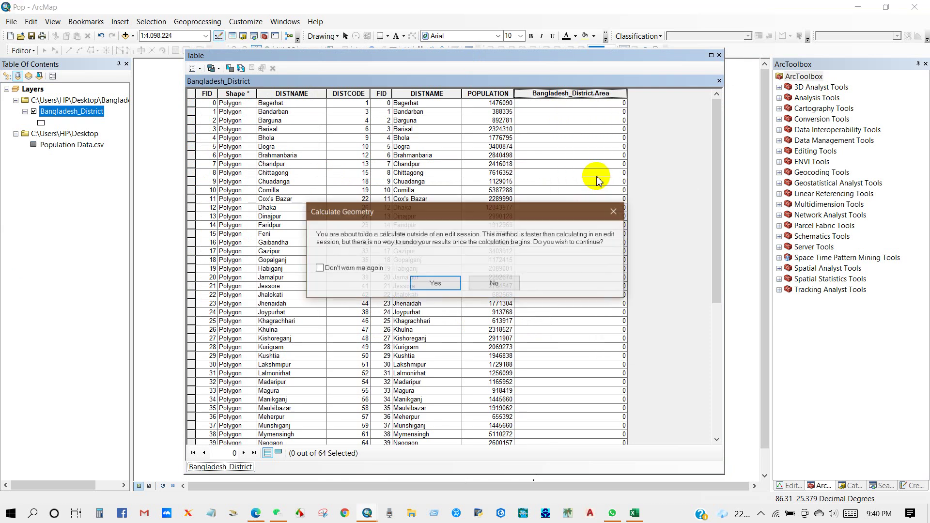
left_click(435, 283)
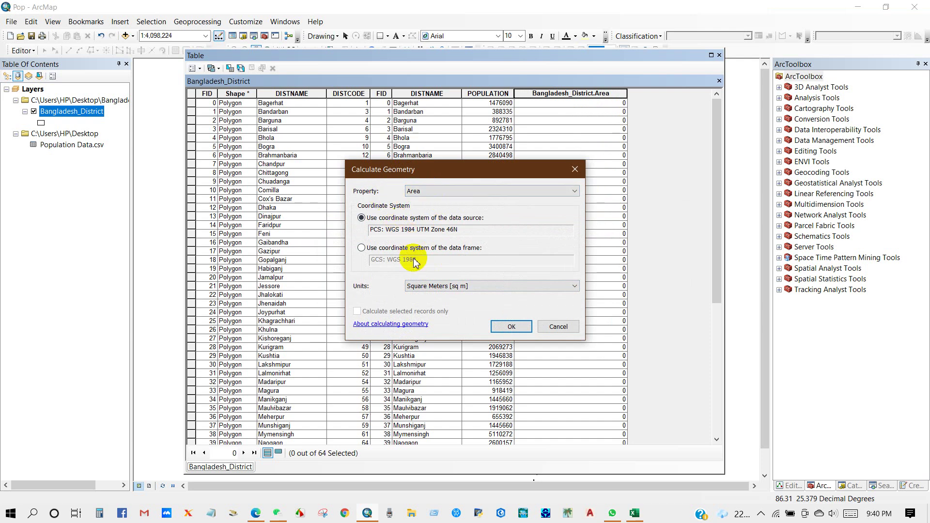
left_click(439, 286)
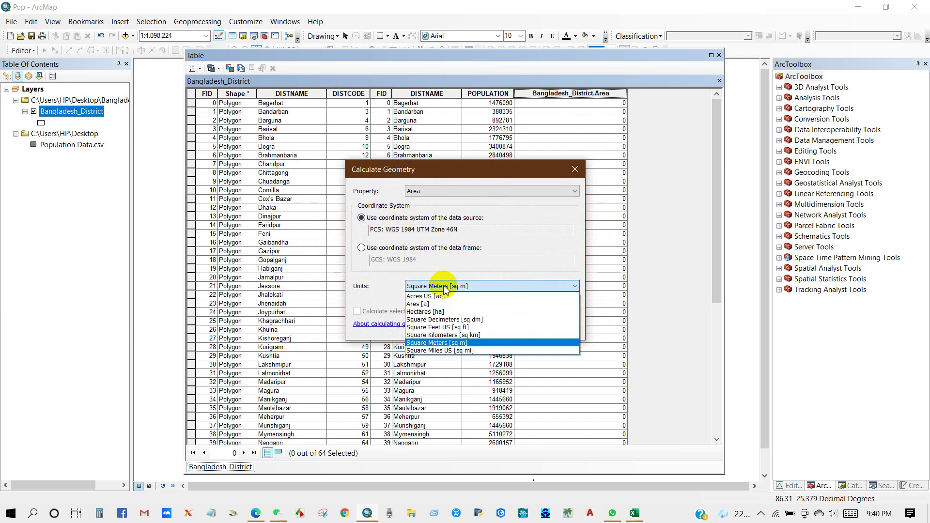
left_click(452, 335)
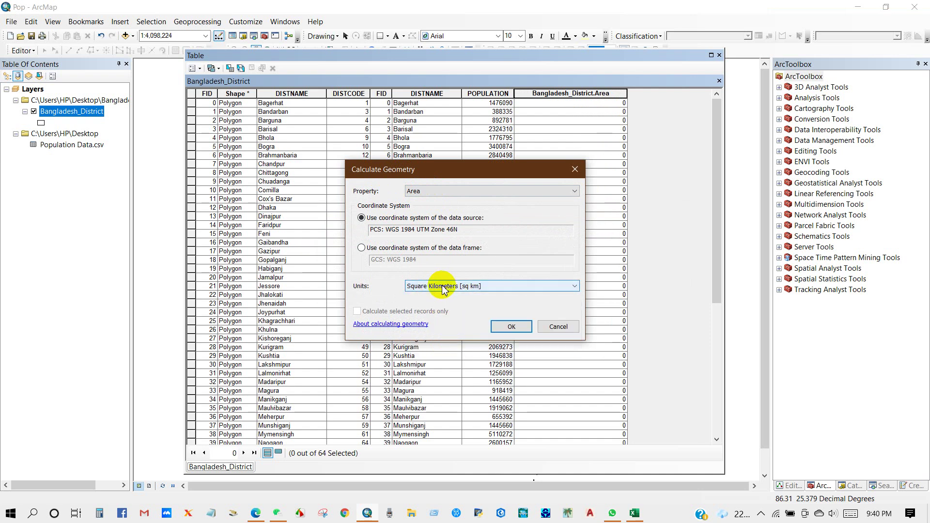
left_click(509, 329)
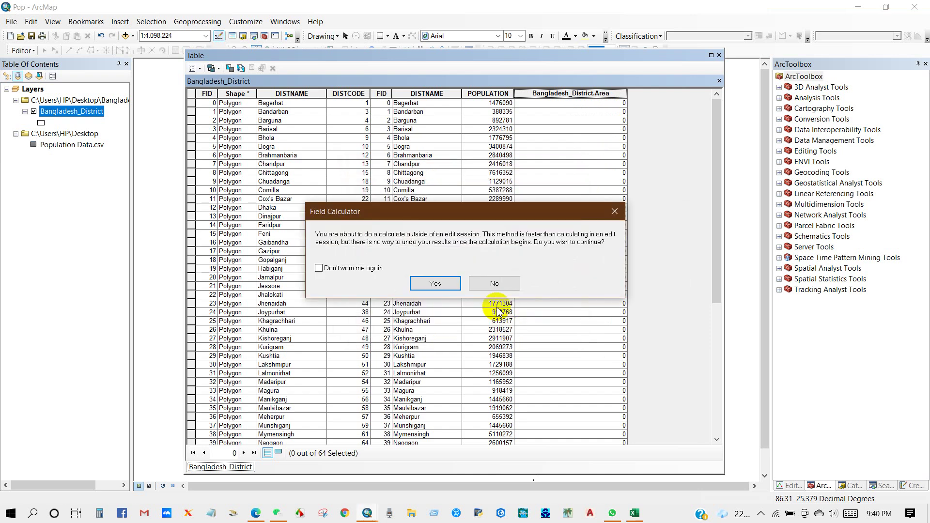
left_click(445, 284)
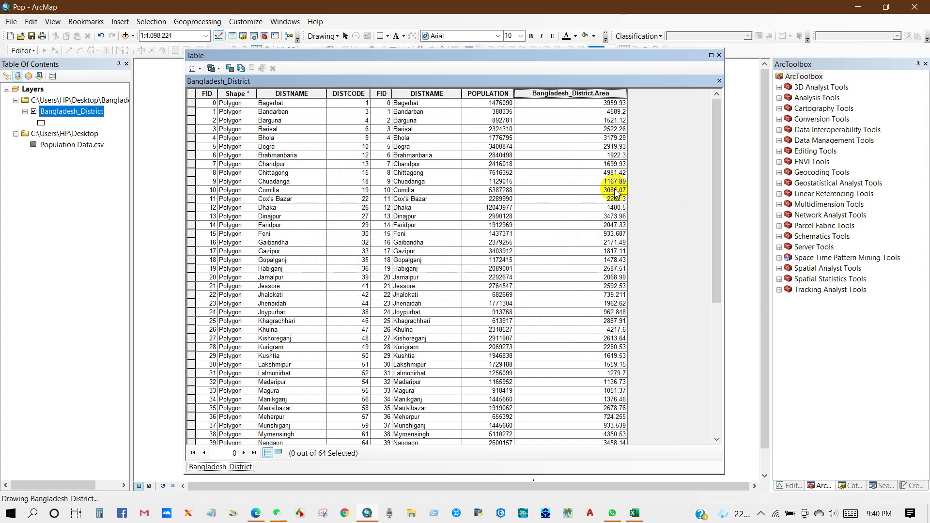
scroll(598, 316, "down", 8)
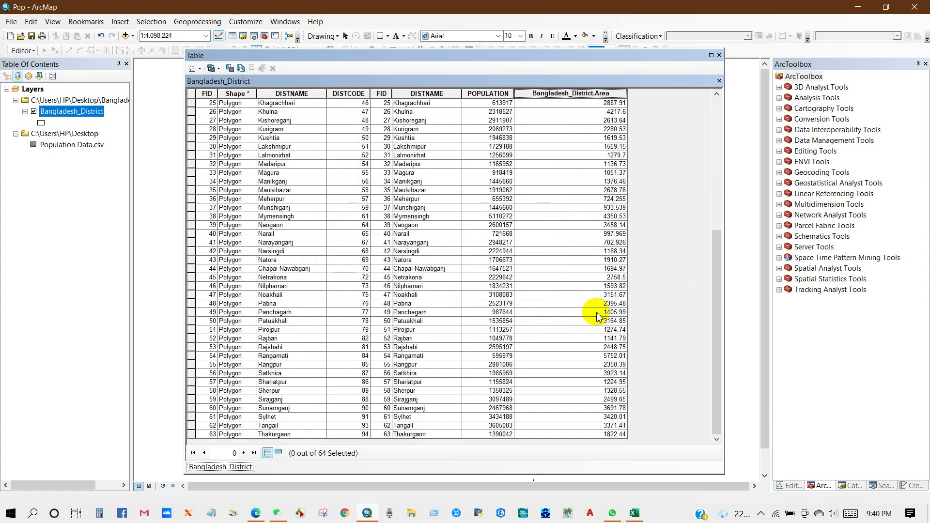
scroll(598, 316, "up", 8)
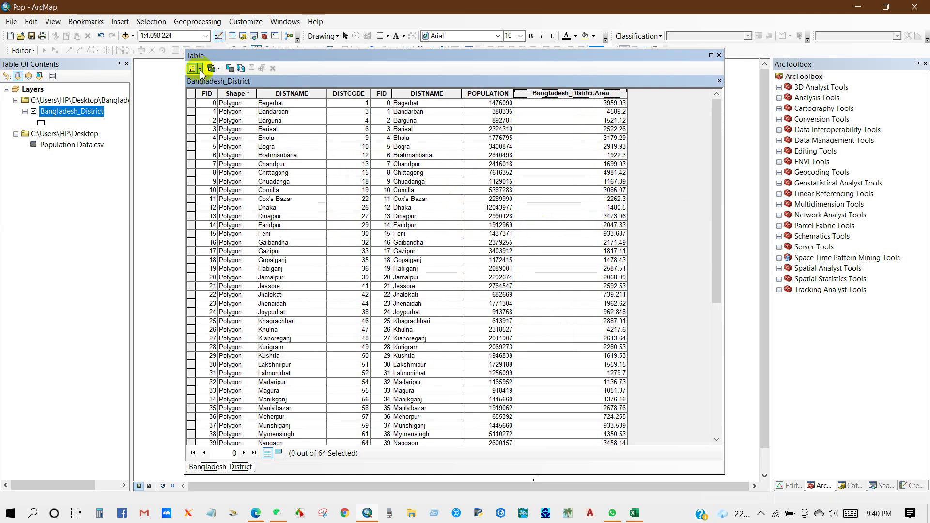
left_click(195, 68)
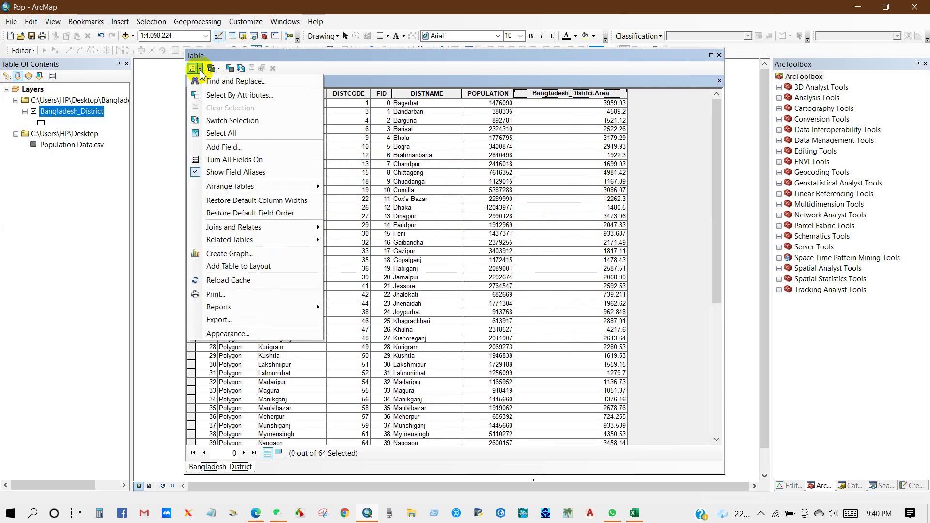
Create the Pop_dens field with type Float in the Bangladesh_District table
left_click(222, 147)
type("Pop_dens")
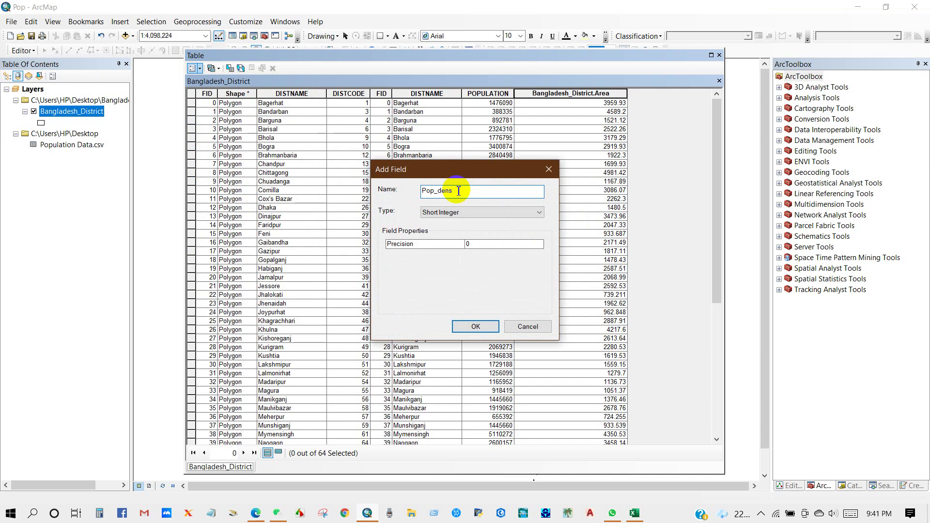
left_click(447, 213)
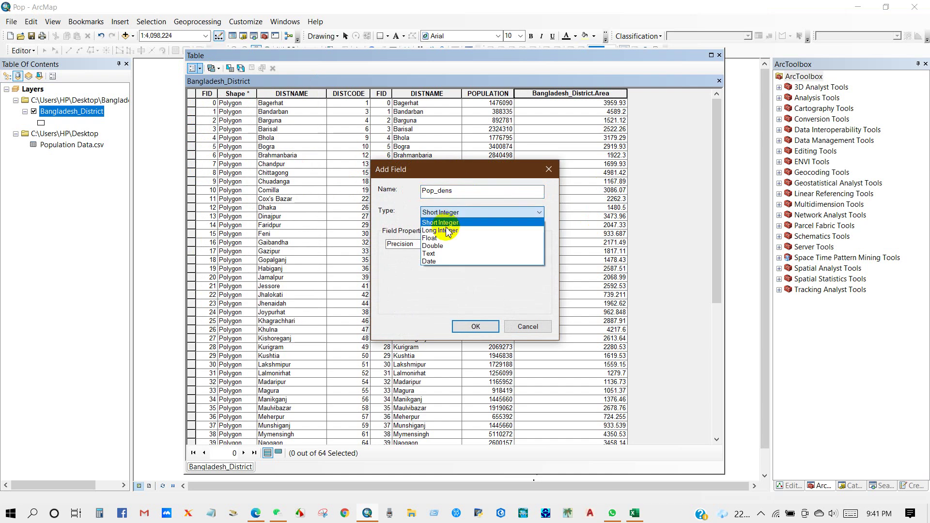
left_click(430, 238)
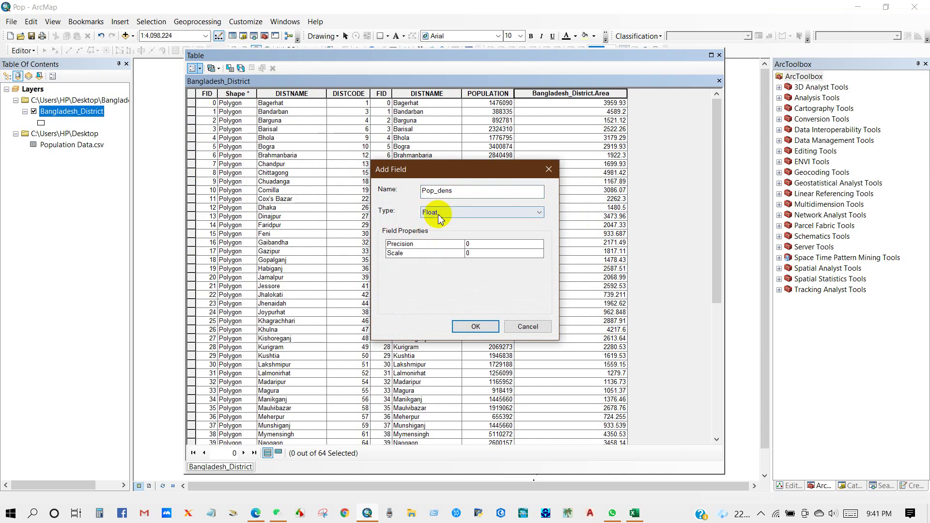
left_click(475, 328)
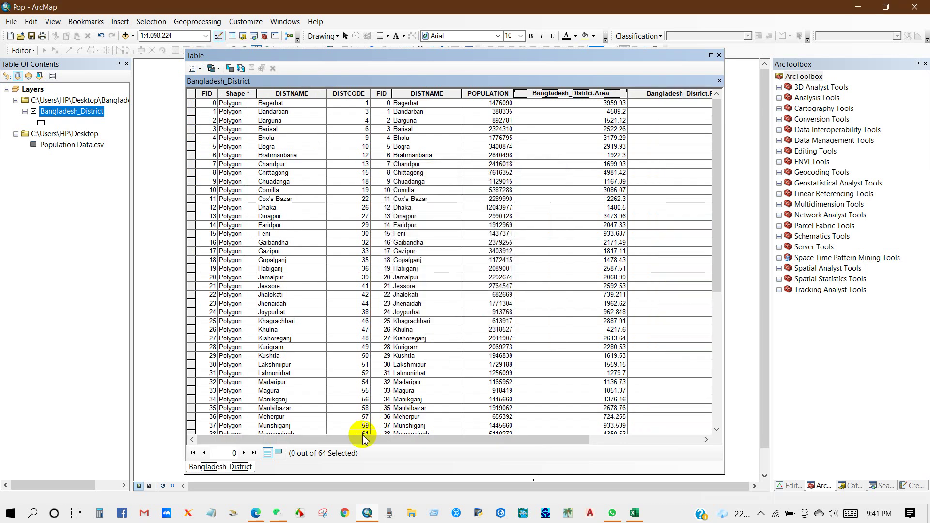
left_click_drag(356, 439, 498, 440)
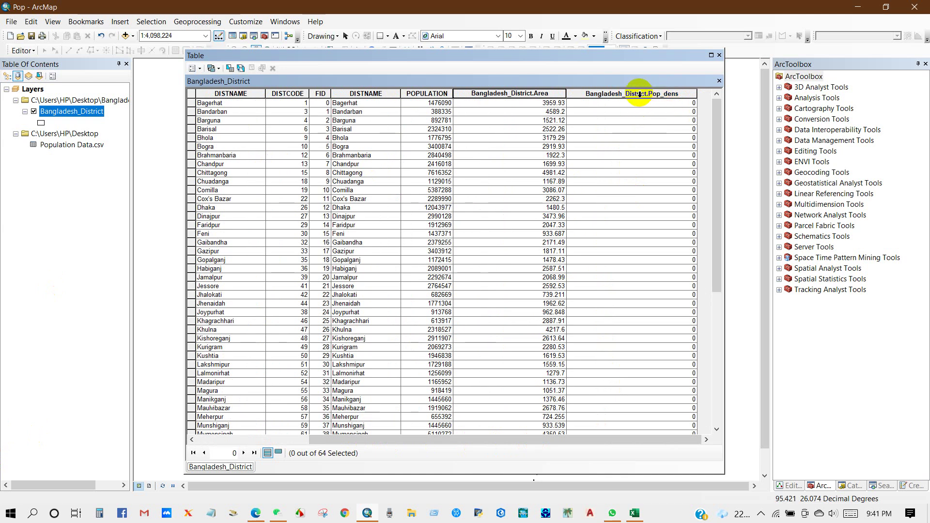
right_click(641, 95)
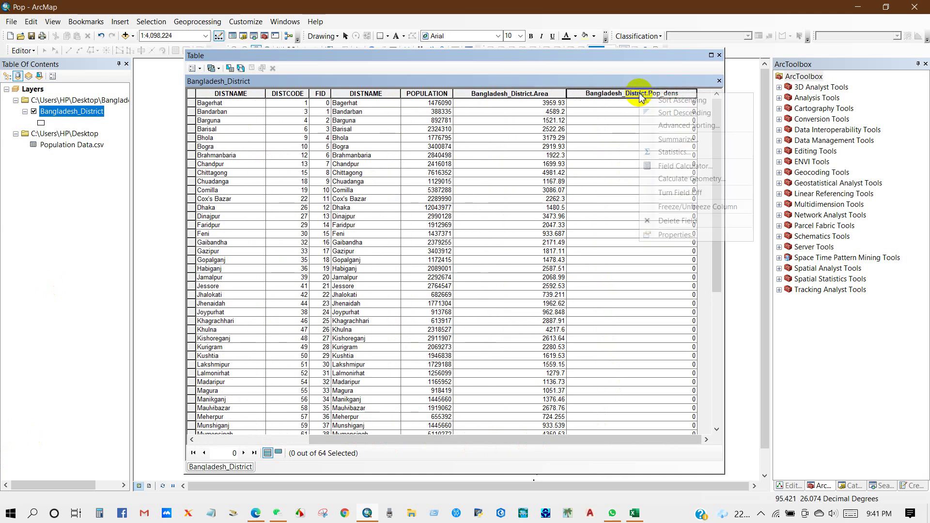
Calculate Pop_dens with the expression POPULATION / Area
left_click(669, 168)
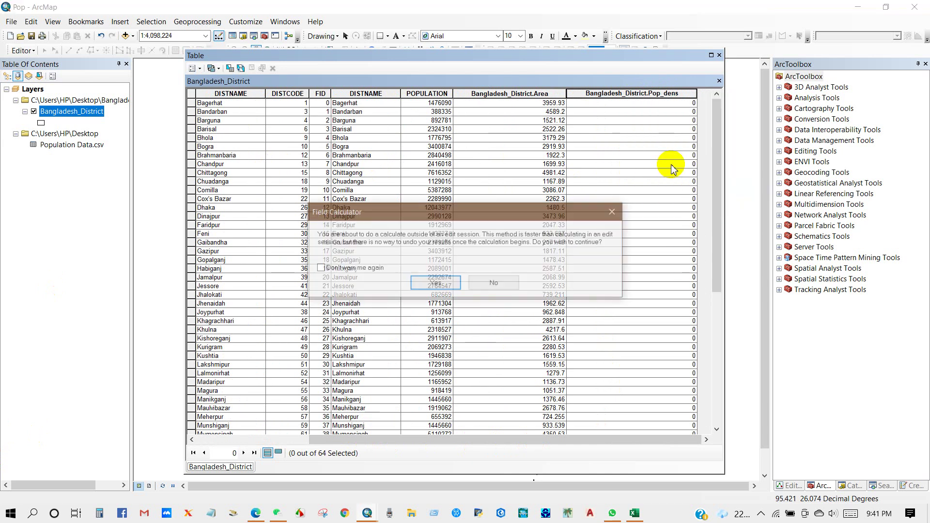
left_click(435, 284)
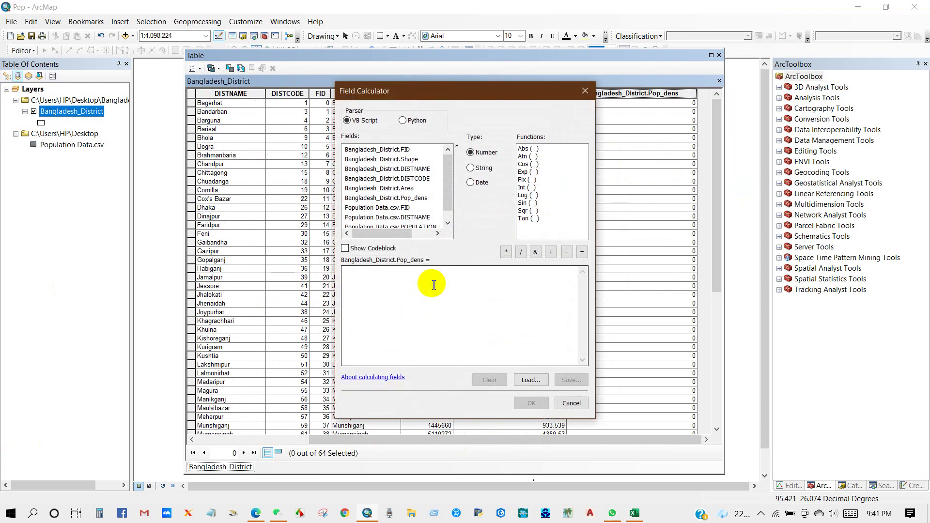
double_click(406, 211)
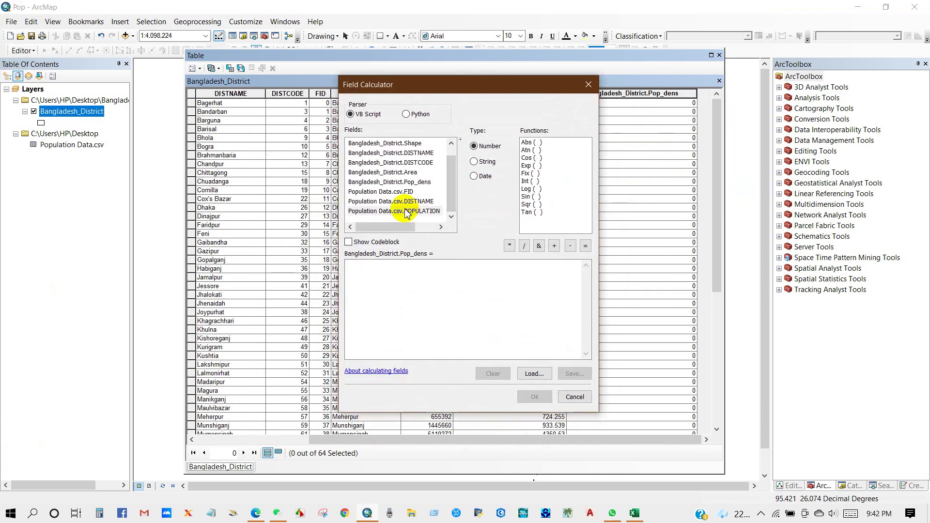
left_click(524, 246)
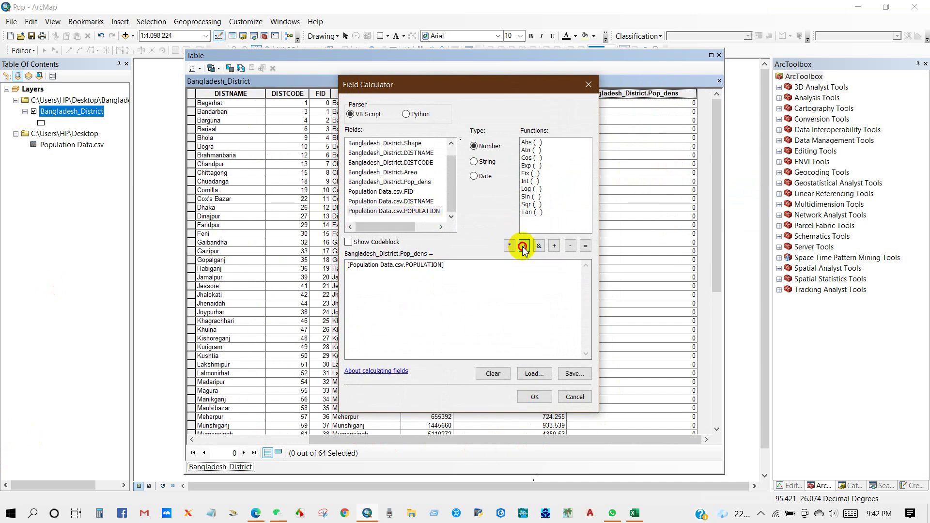
double_click(386, 173)
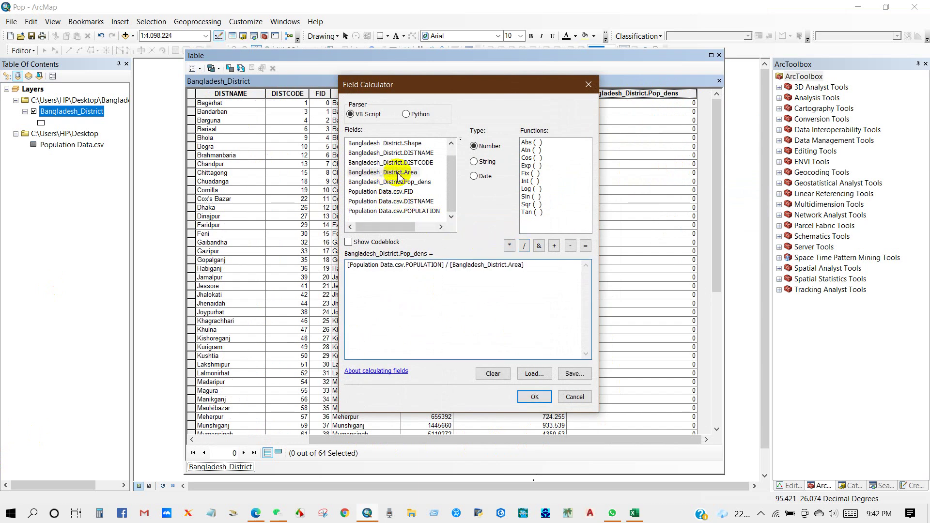
left_click(535, 396)
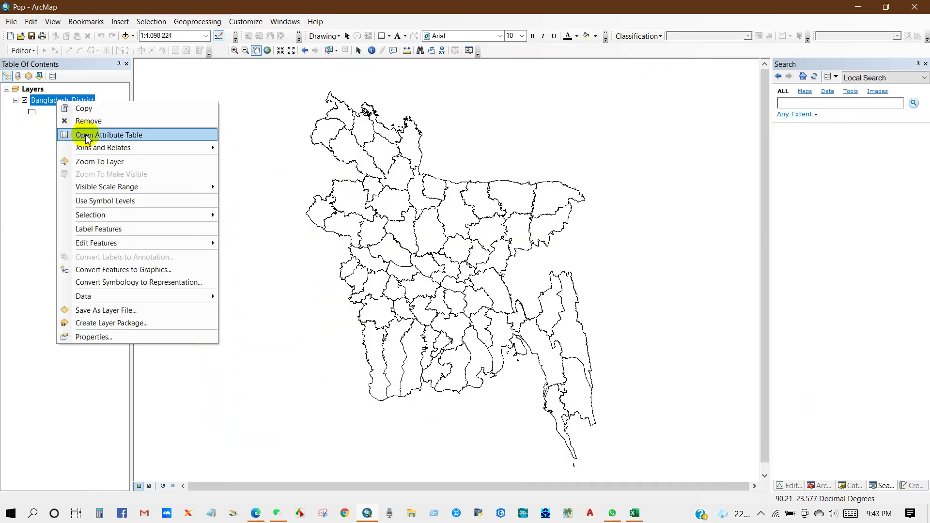
Symbolize the district layer with graduated colours on Pop_dens using Natural Breaks
left_click(93, 336)
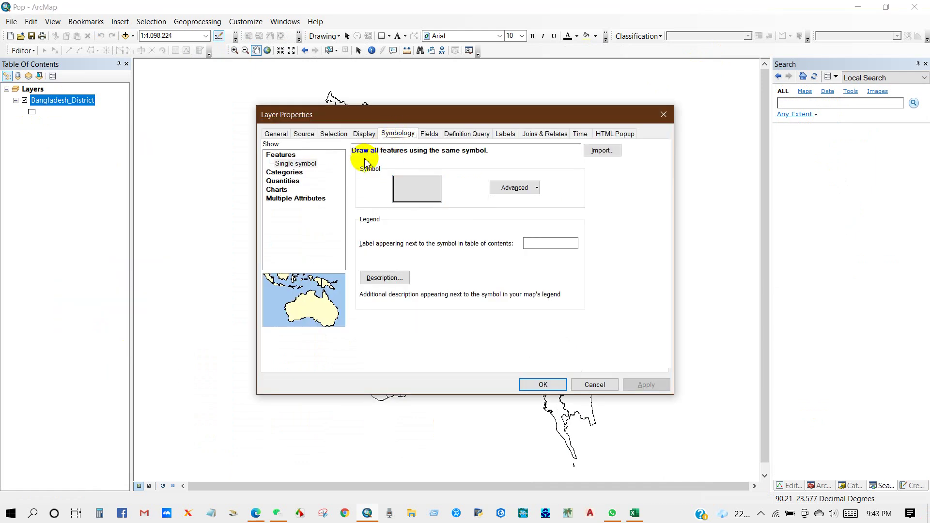
left_click(282, 181)
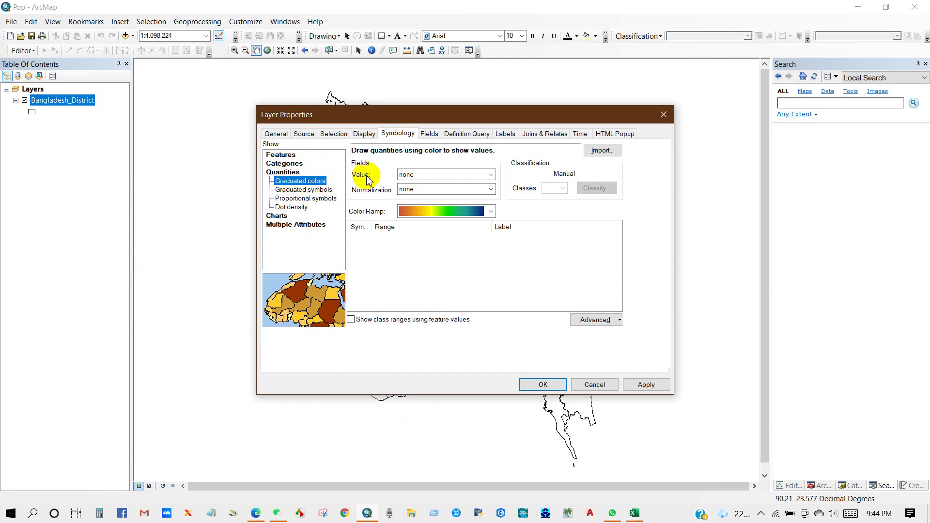
left_click(424, 174)
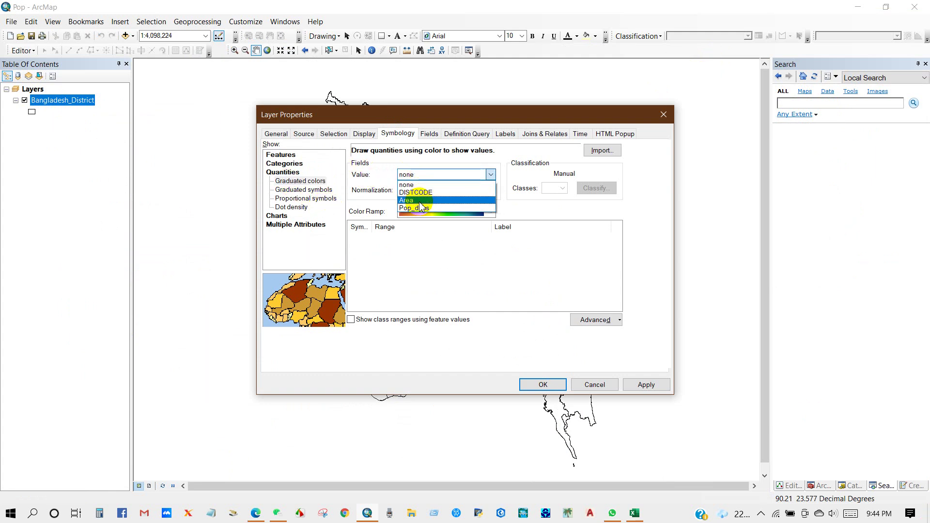
left_click(419, 210)
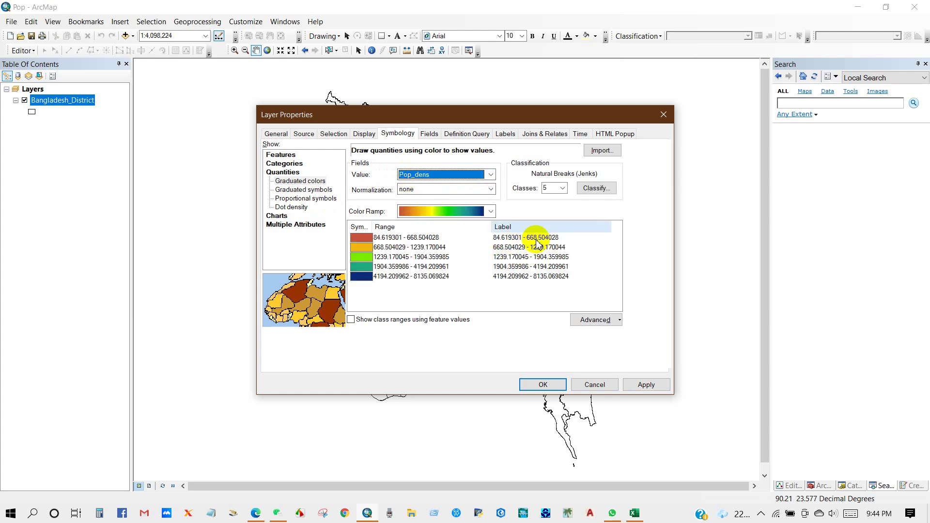
left_click(595, 189)
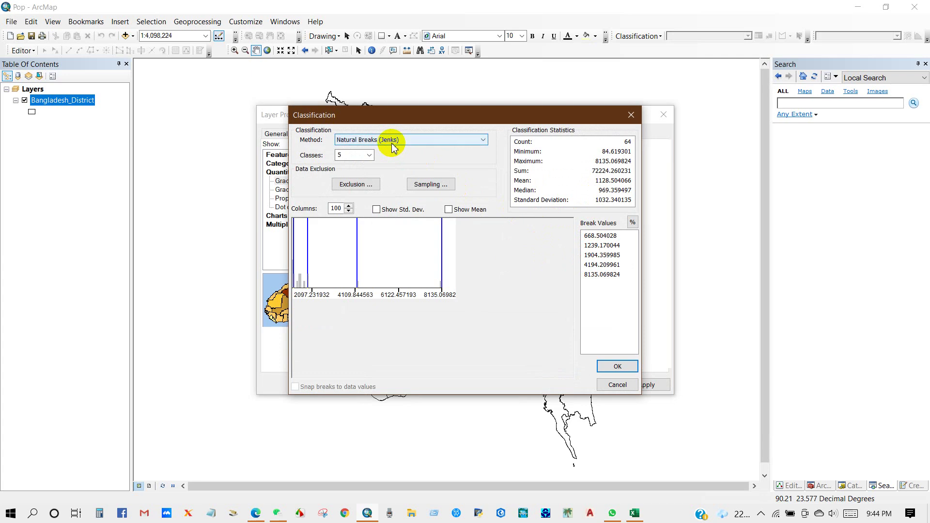
left_click(616, 386)
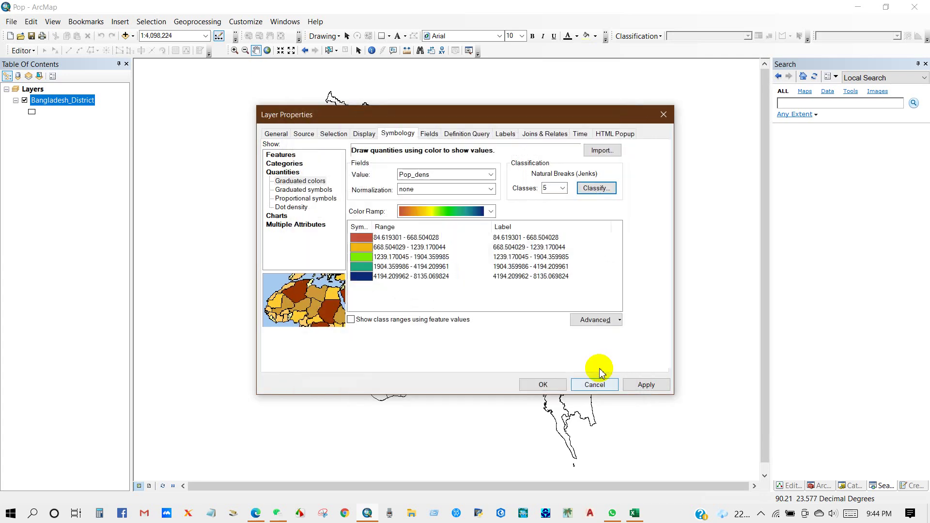
Round the class labels to 0 decimal places and use six density classes
right_click(533, 230)
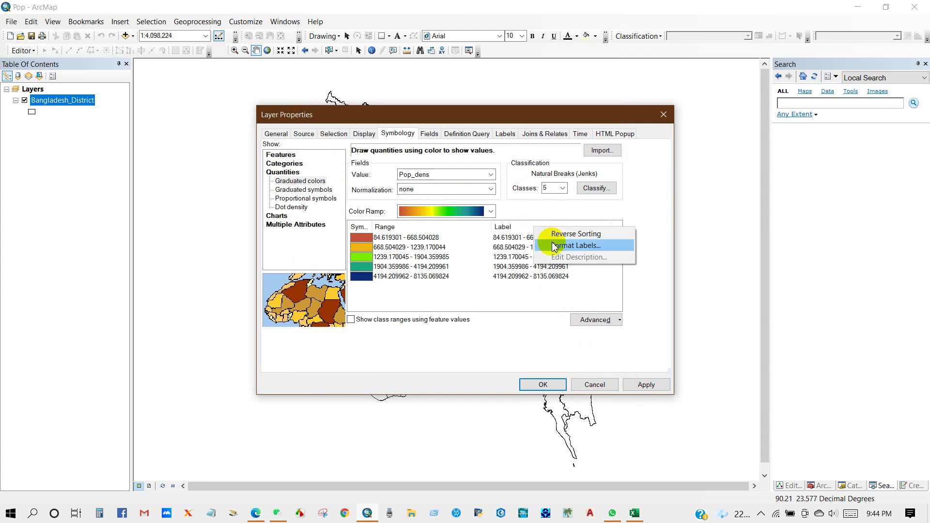
left_click(556, 247)
left_click(456, 210)
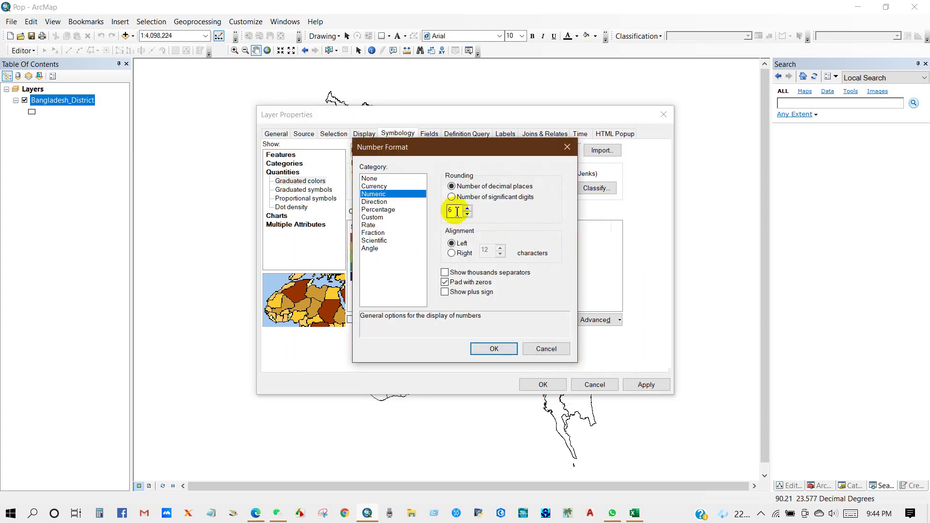
type("1")
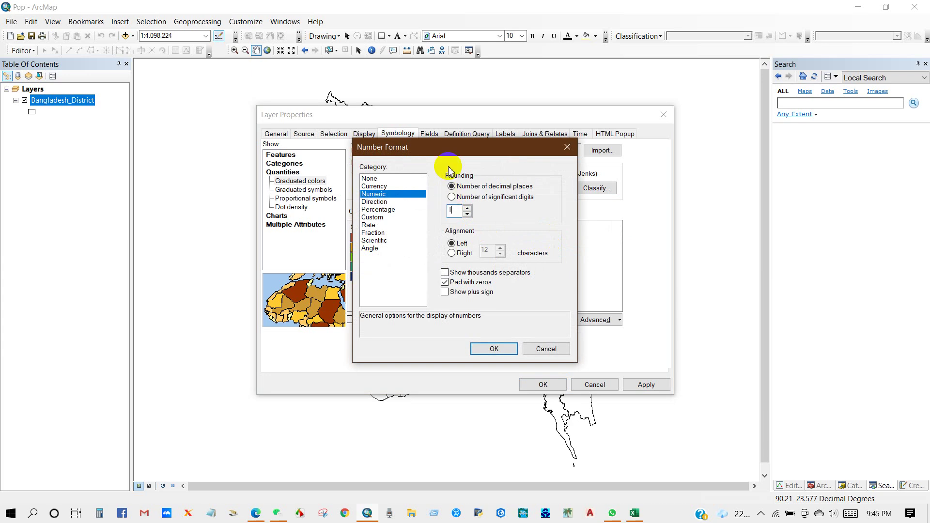
left_click_drag(451, 147, 677, 121)
left_click(682, 185)
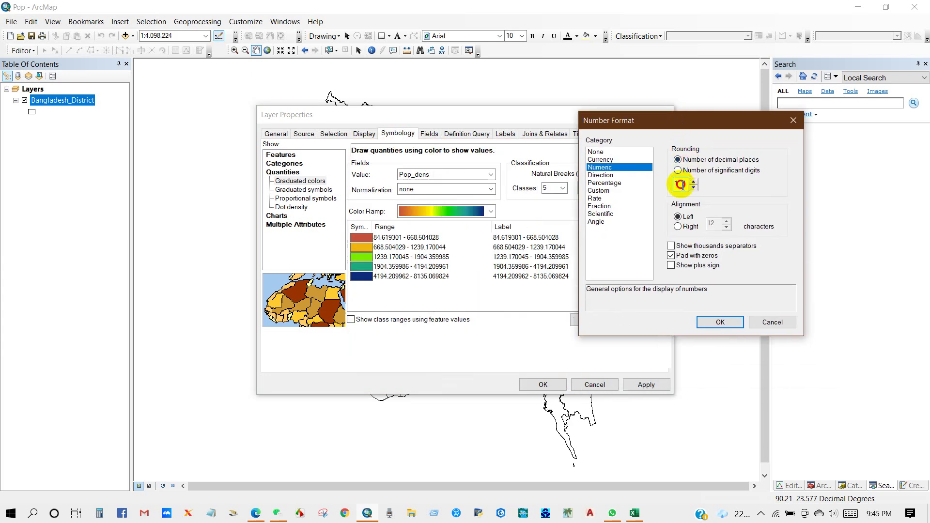
type("0")
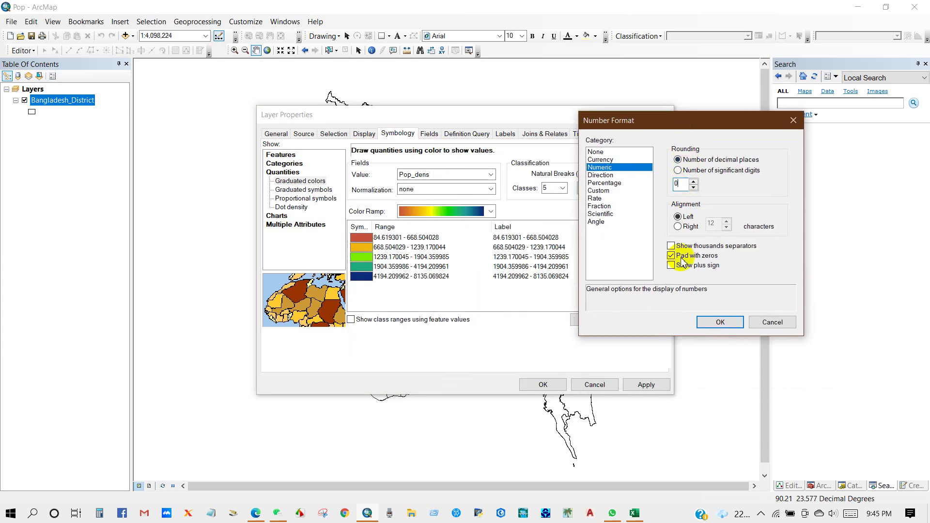
left_click(721, 322)
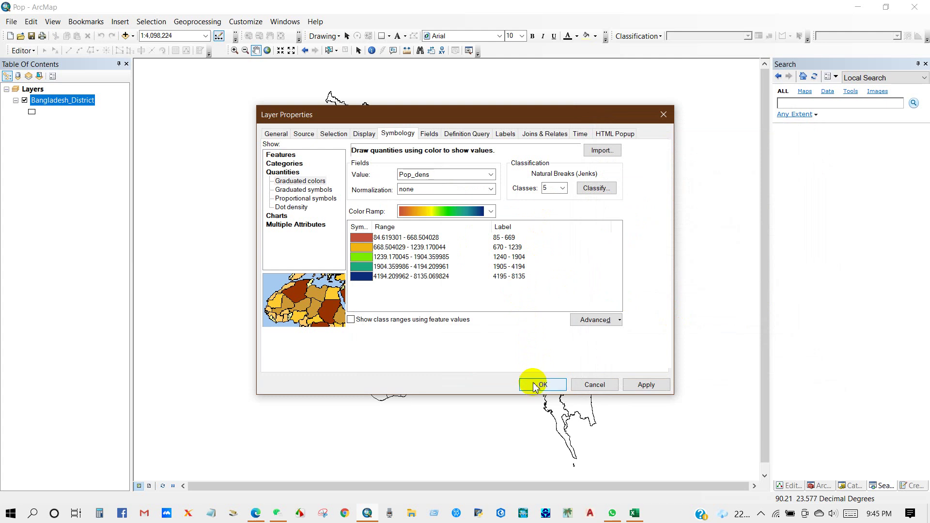
left_click(561, 189)
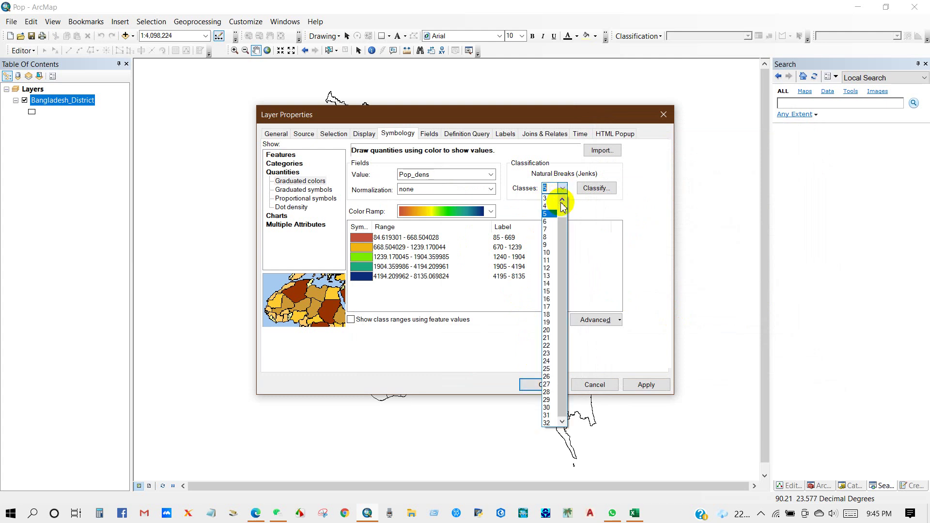
left_click(547, 221)
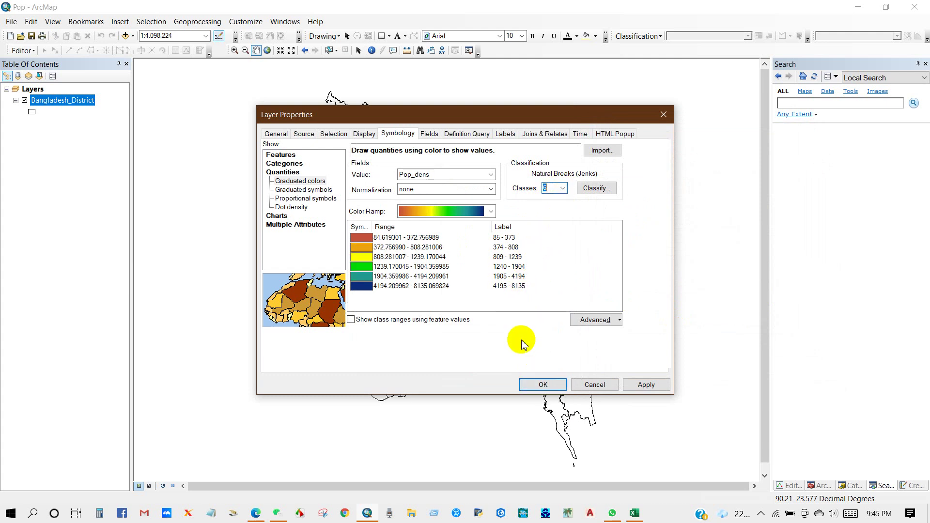
left_click(543, 384)
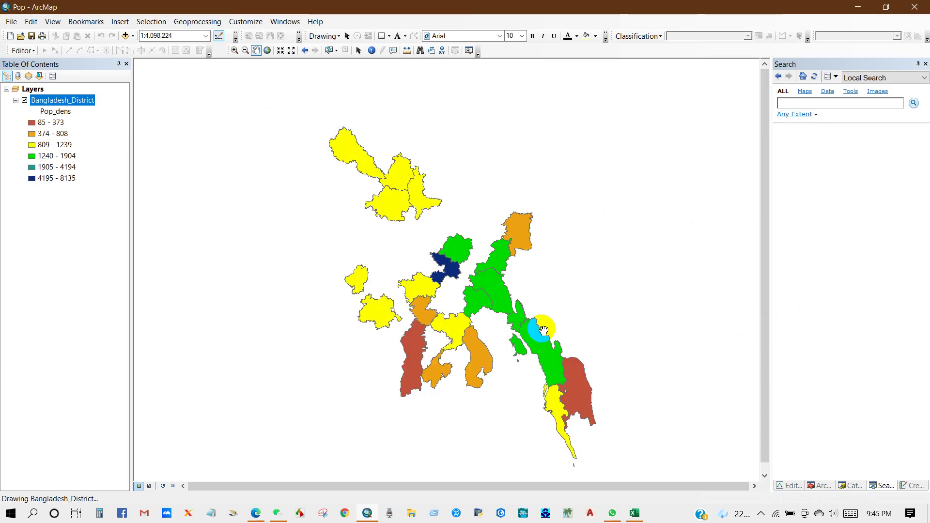
Switch to the page layout and enlarge the map frame to nearly fill the page
left_click_drag(465, 298, 456, 312)
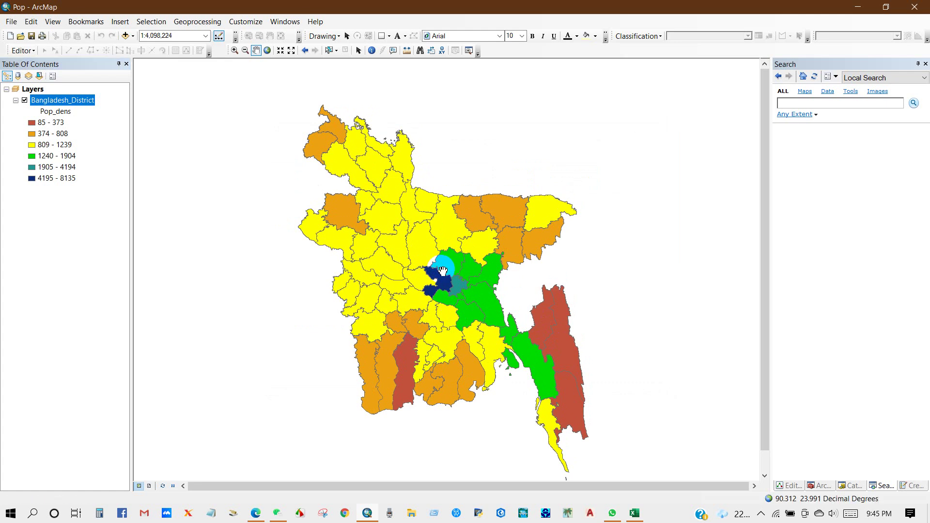
scroll(444, 270, "down", 1)
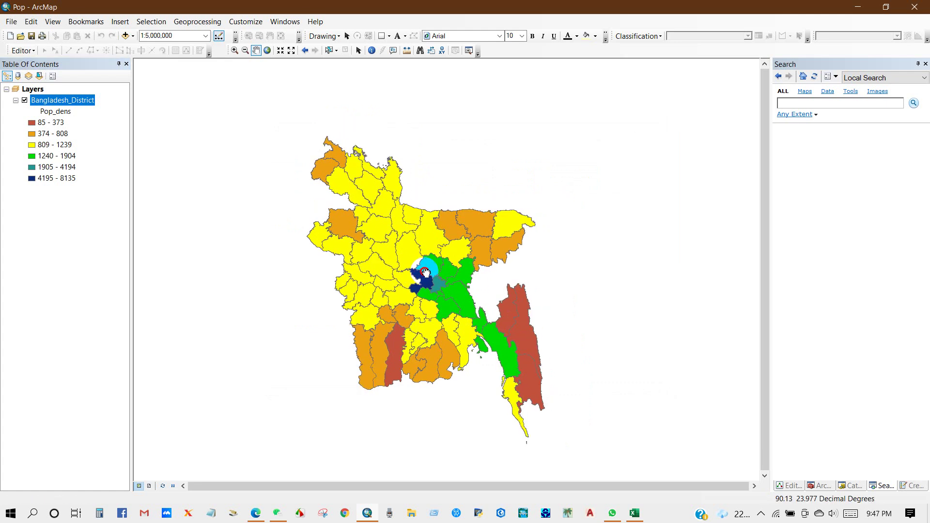
left_click(149, 486)
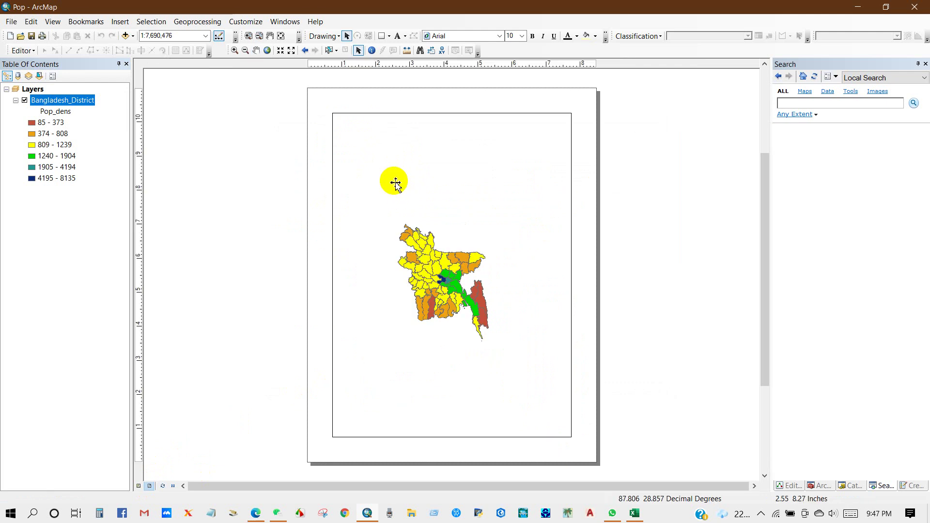
left_click(396, 182)
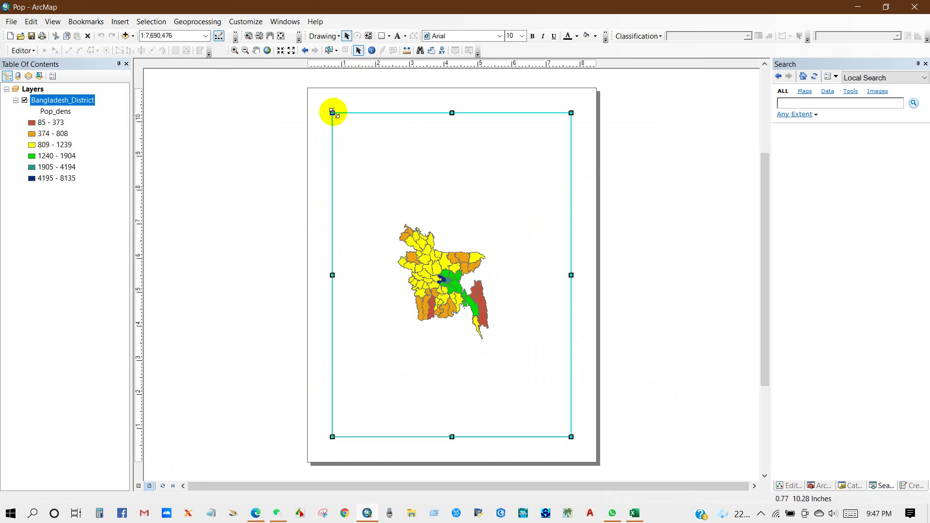
left_click_drag(332, 113, 320, 101)
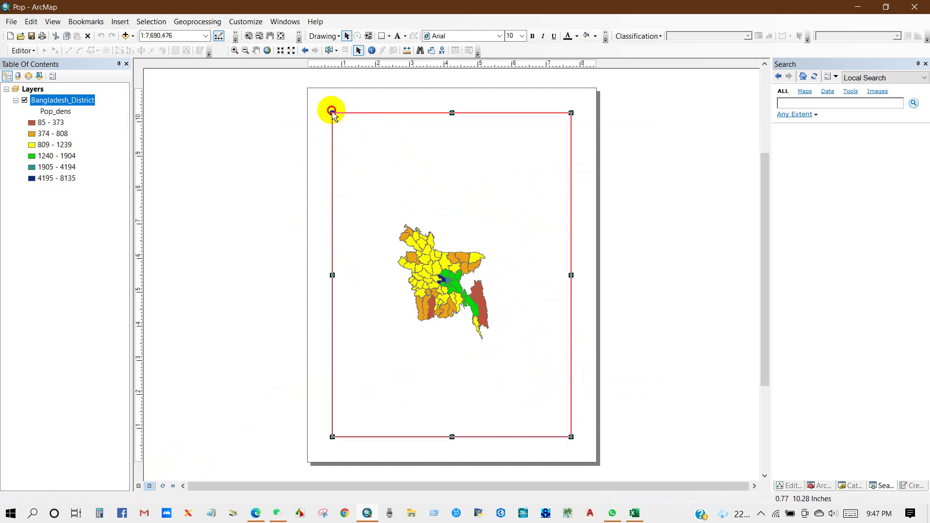
Zoom the map frame to the full Bangladesh_District layer extent
right_click(65, 102)
left_click(102, 156)
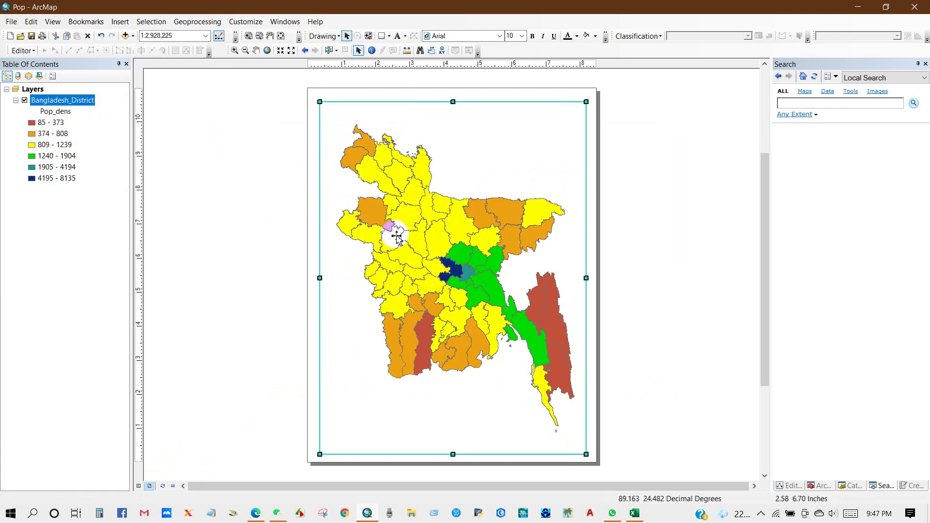
left_click(644, 247)
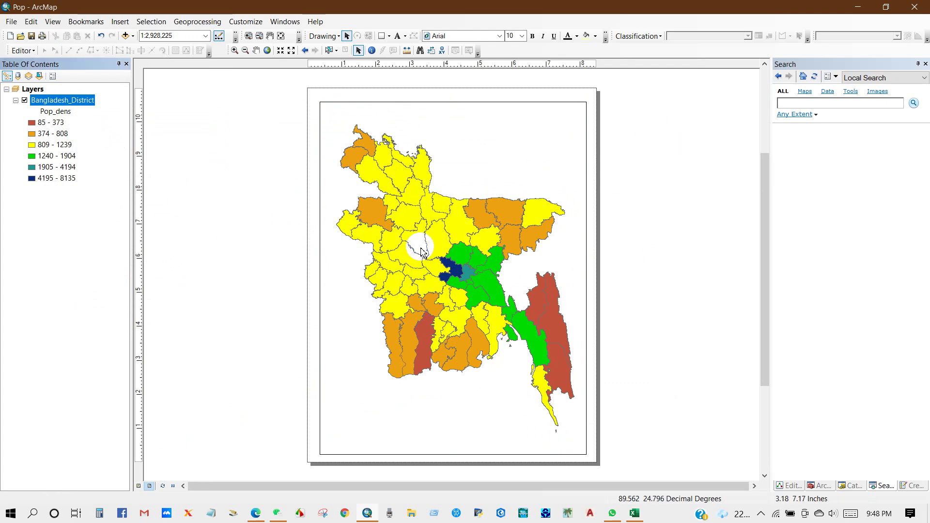
right_click(51, 101)
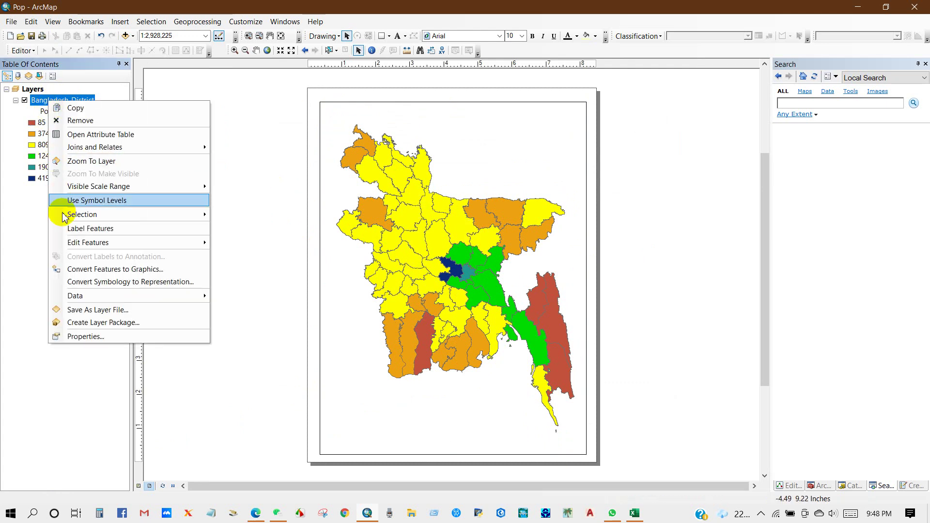
Turn on district name labels for the Bangladesh_District layer
left_click(90, 228)
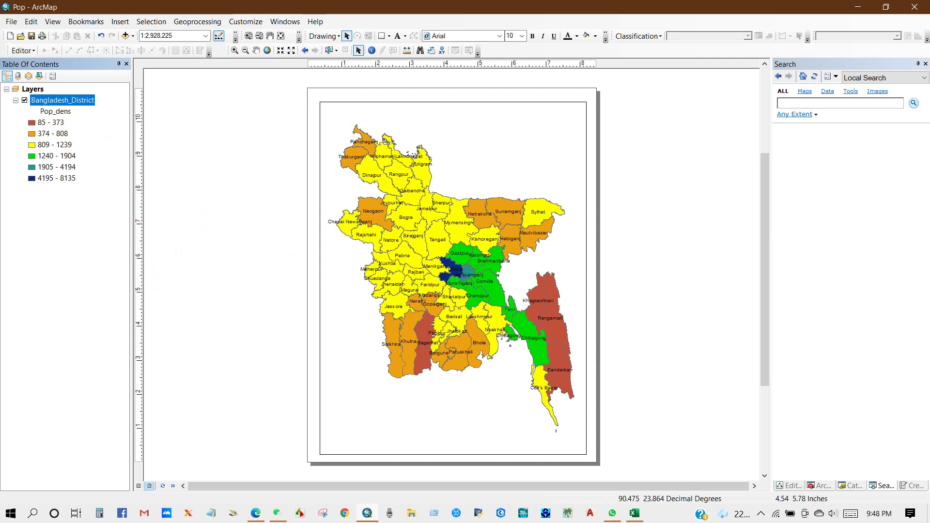
left_click(120, 21)
Insert the title 'Population Density Map of Bangladesh' and drag it to the page top
left_click(133, 48)
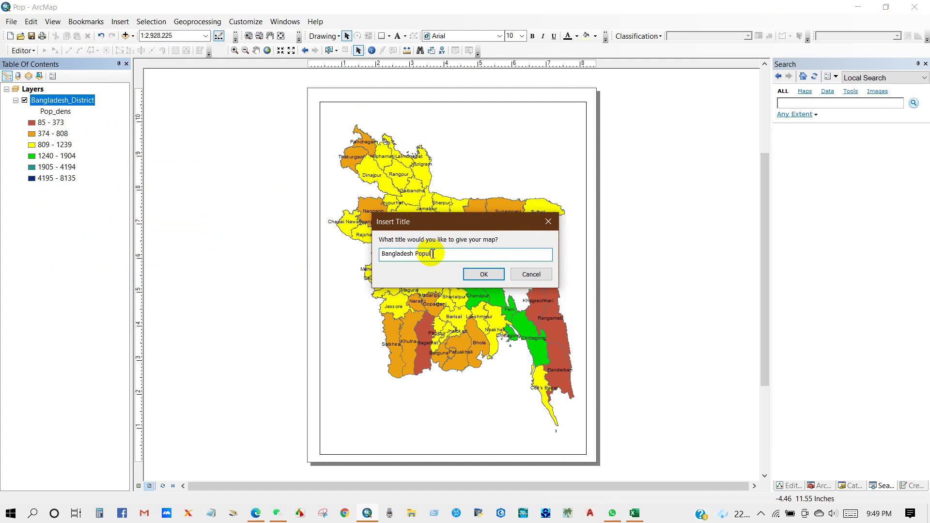
left_click(482, 274)
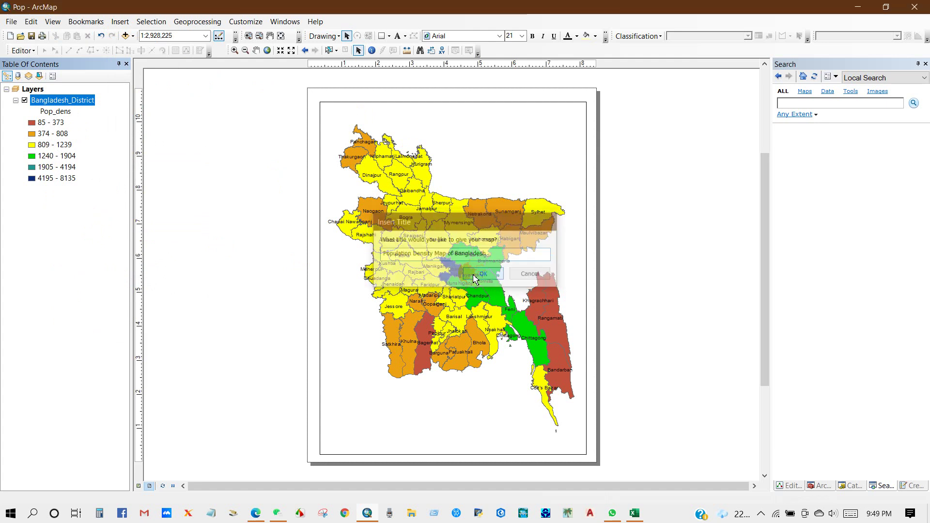
left_click_drag(457, 123, 500, 125)
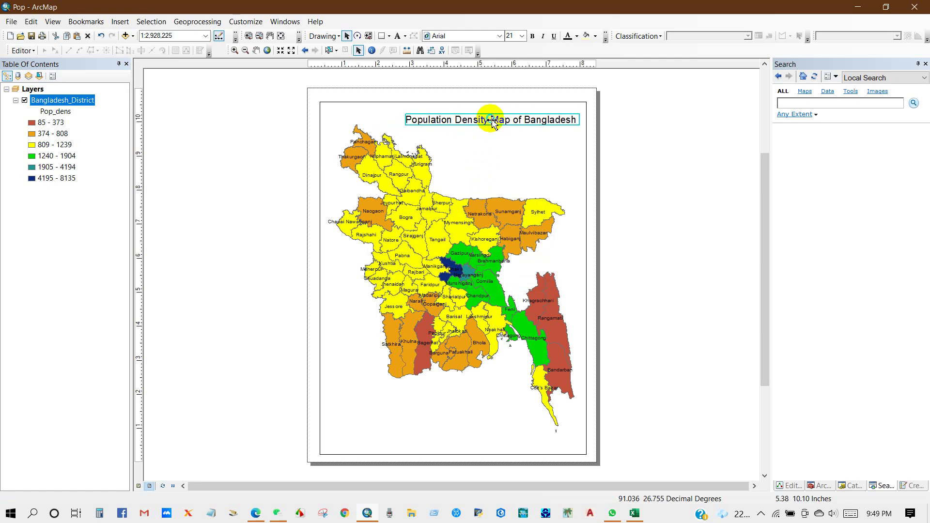
right_click(493, 124)
Make the title 24-point bold and move it to the top right of the page
left_click(522, 316)
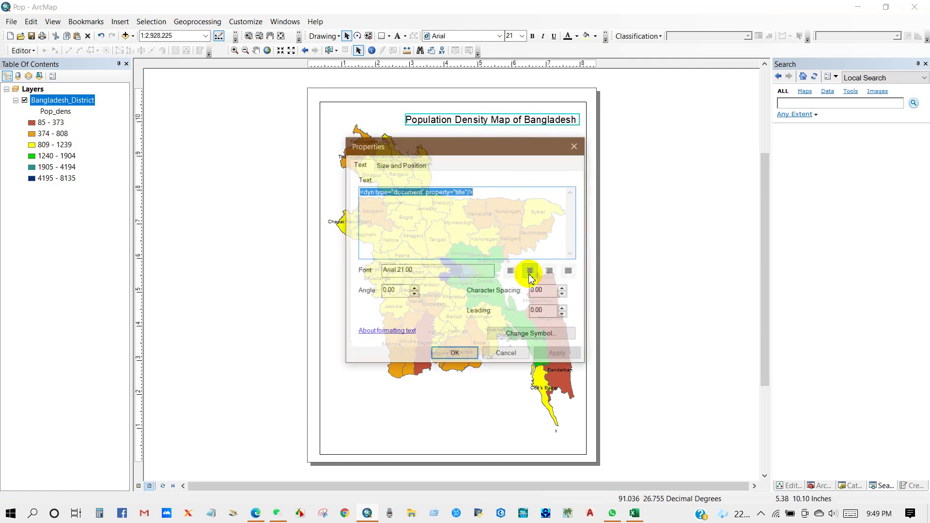
left_click(525, 338)
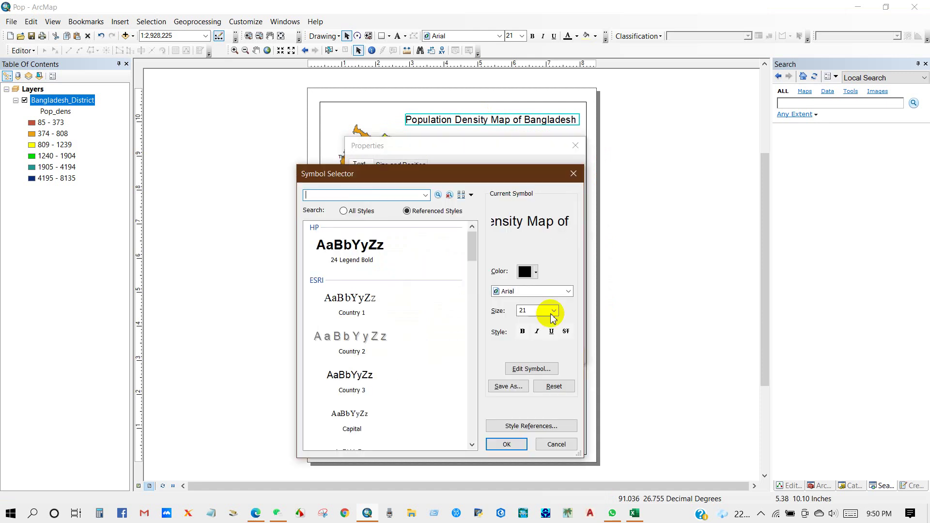
left_click(552, 312)
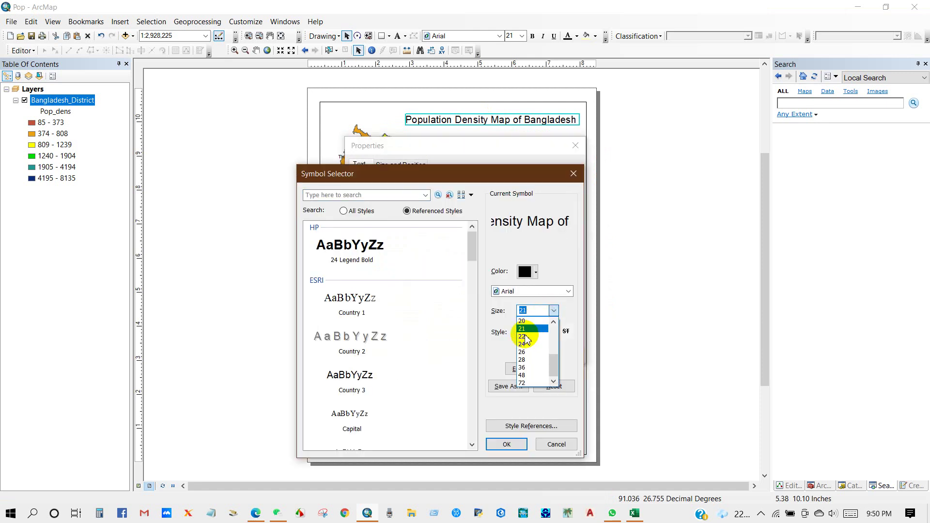
left_click(530, 332)
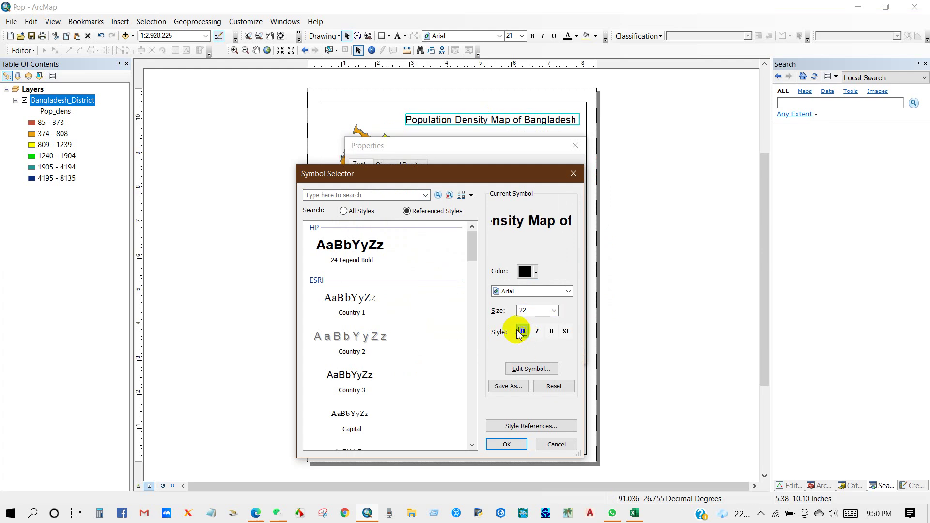
left_click(361, 248)
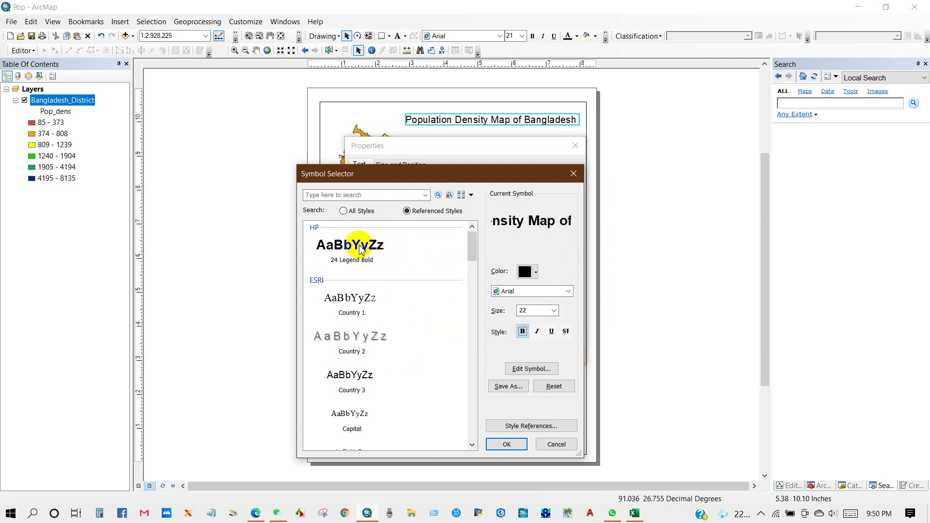
left_click(507, 444)
left_click(455, 354)
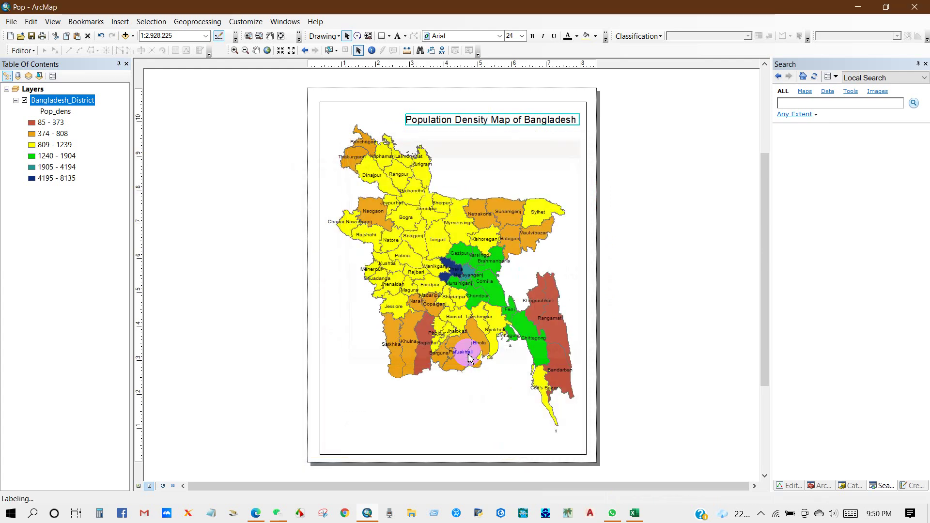
left_click_drag(542, 110, 418, 117)
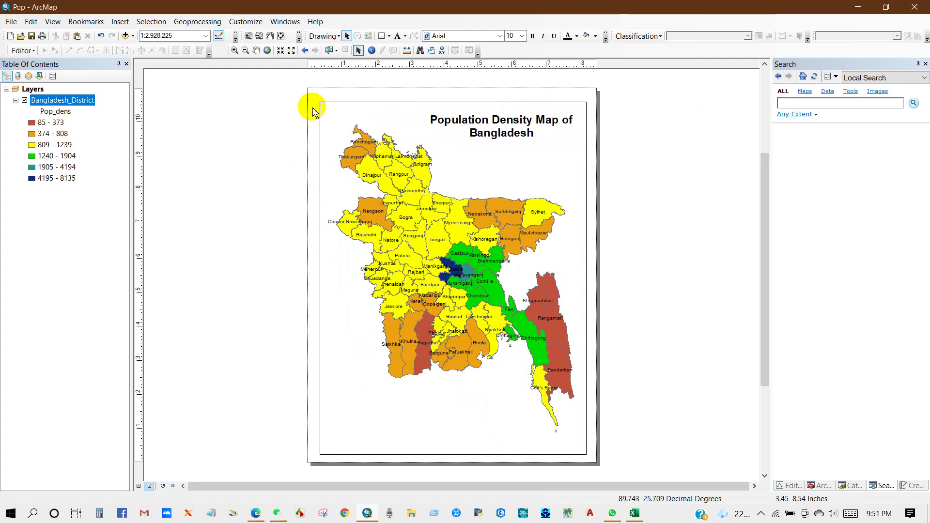
Insert a Bangladesh_District legend with an 18-point title at the bottom-left
left_click(121, 22)
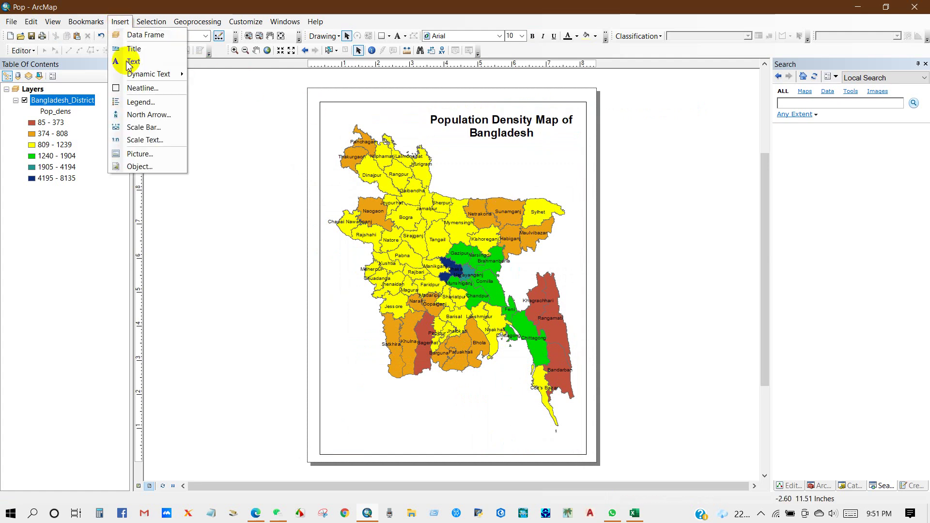
left_click(137, 102)
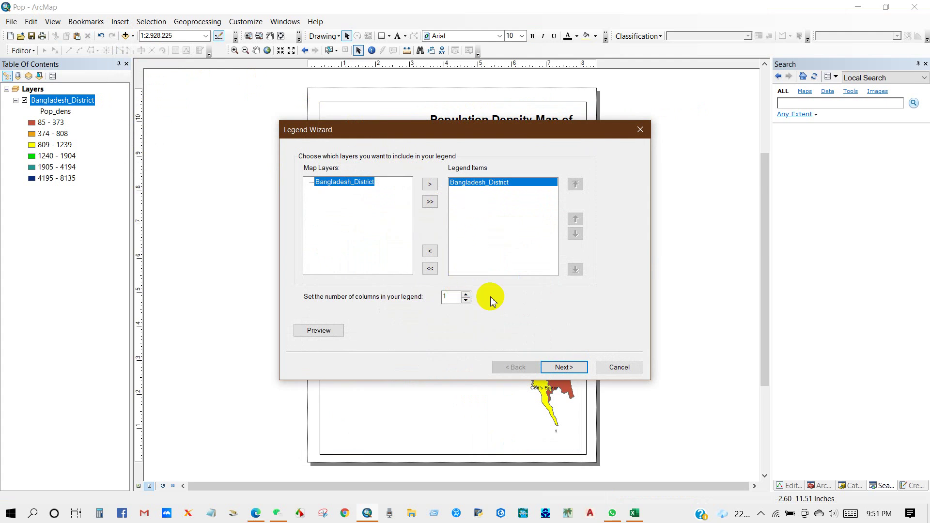
left_click(565, 367)
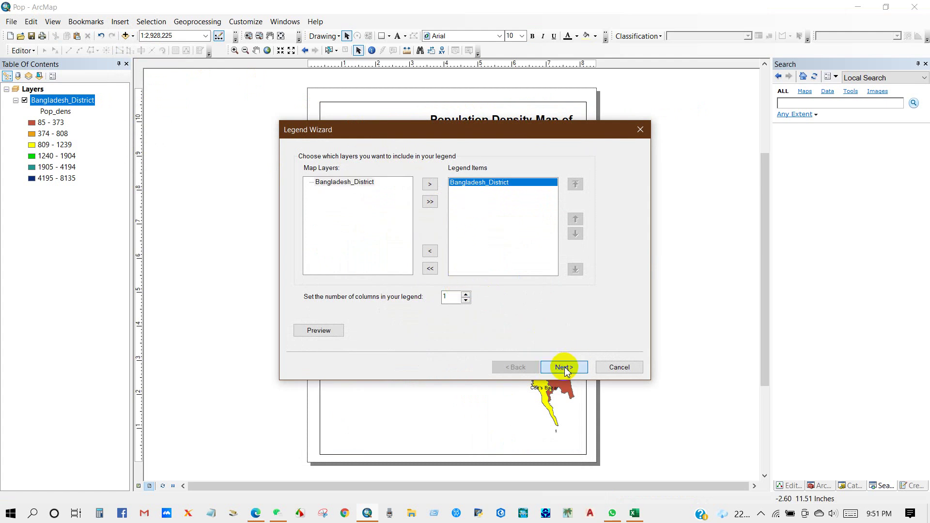
left_click(377, 260)
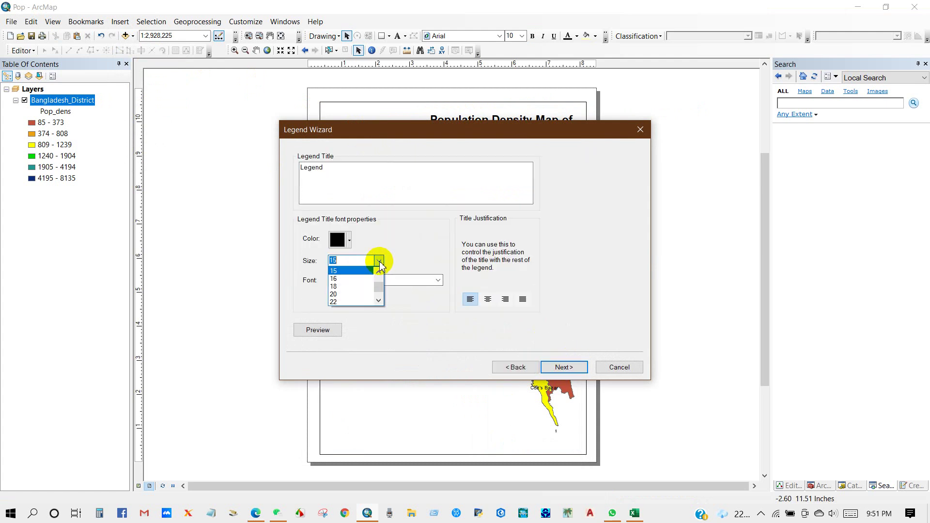
left_click(336, 287)
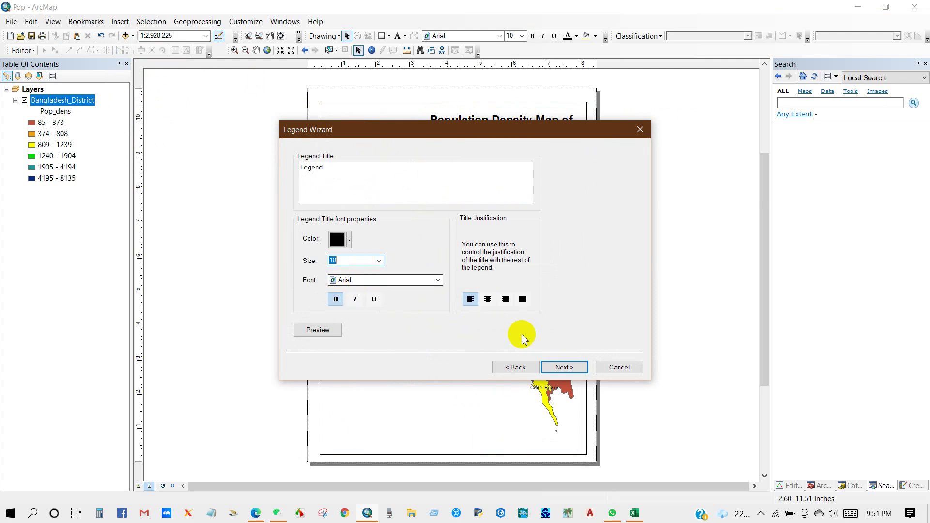
left_click(558, 366)
left_click(559, 366)
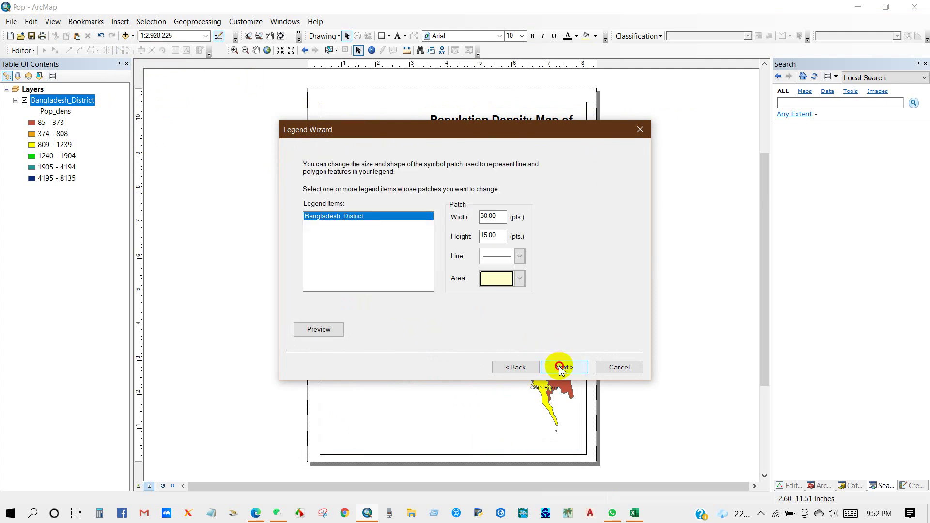
left_click(561, 368)
left_click_drag(407, 287, 355, 401)
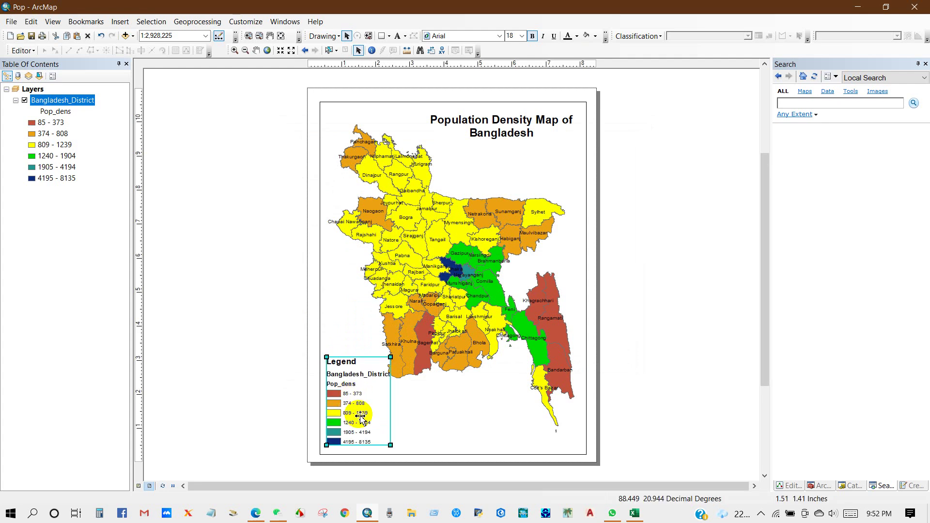
right_click(355, 413)
Set the legend label size to 16 and begin renaming the Pop_dens heading
left_click(393, 407)
double_click(390, 356)
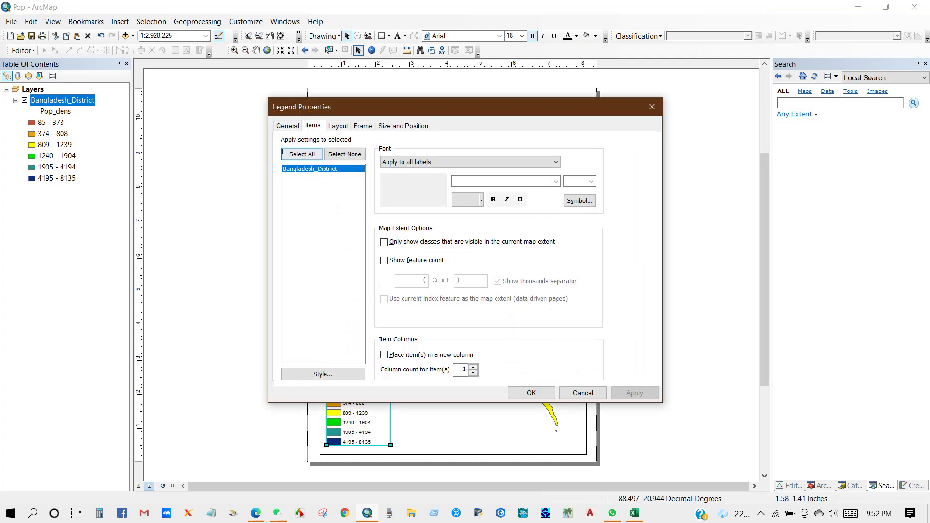
left_click(591, 181)
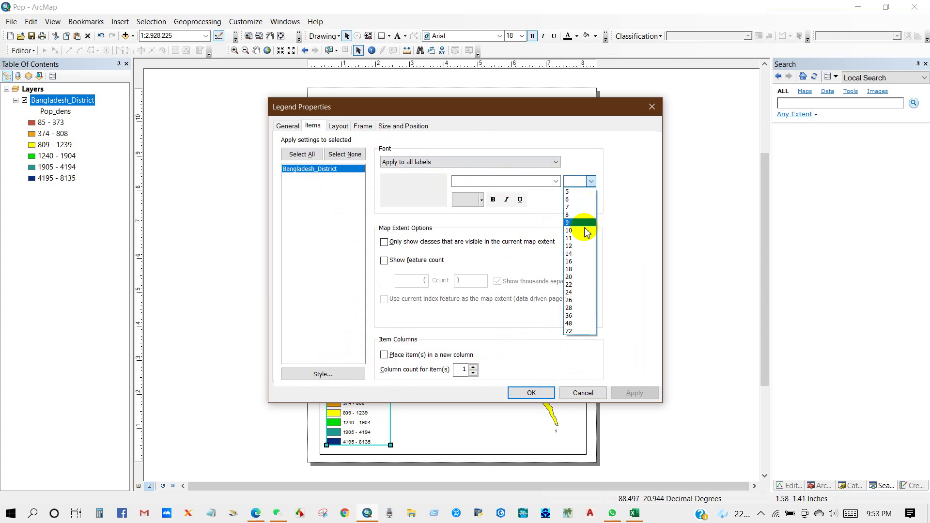
left_click(573, 262)
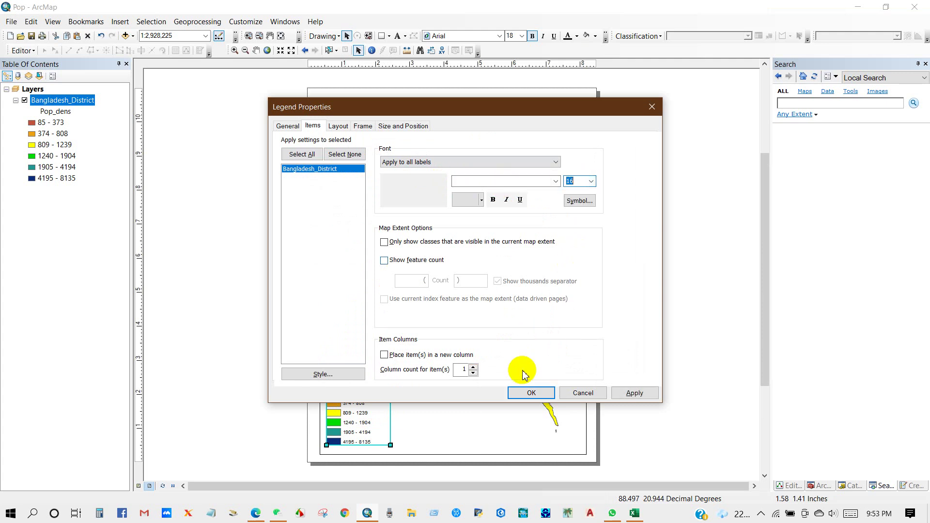
left_click(532, 393)
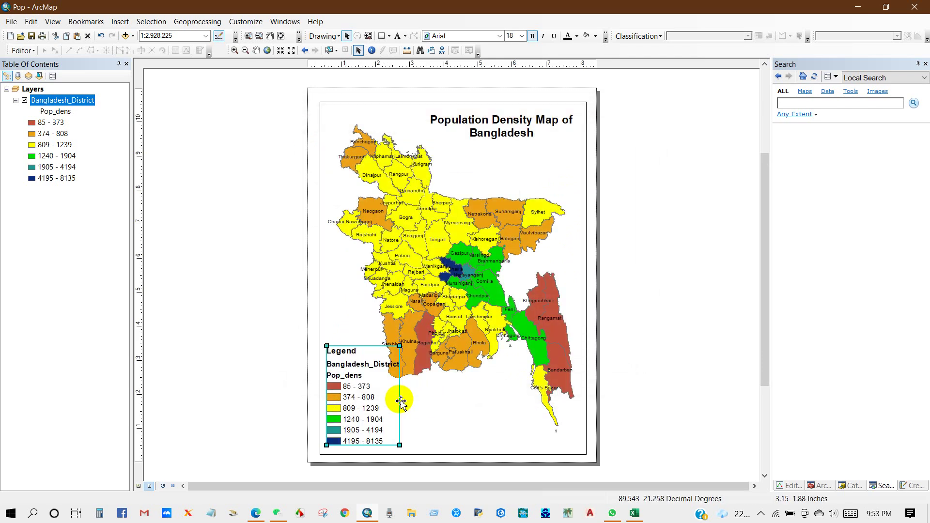
left_click(56, 112)
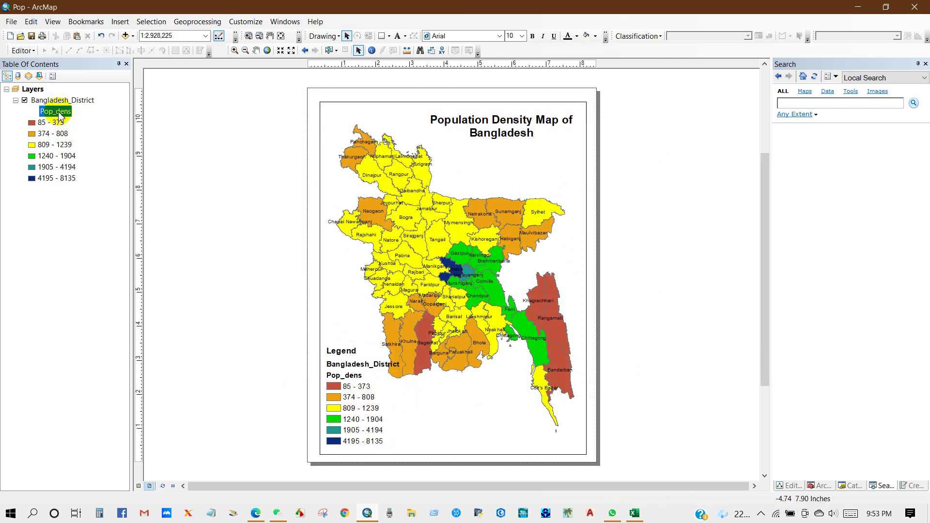
left_click(57, 111)
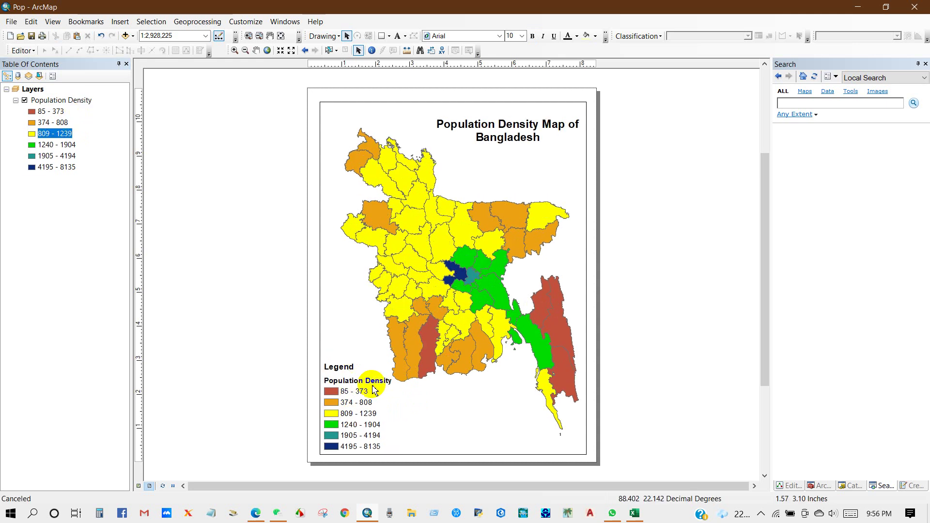
Insert an ESRI North 2 north arrow, enlarged, at the layout's bottom right
left_click(120, 21)
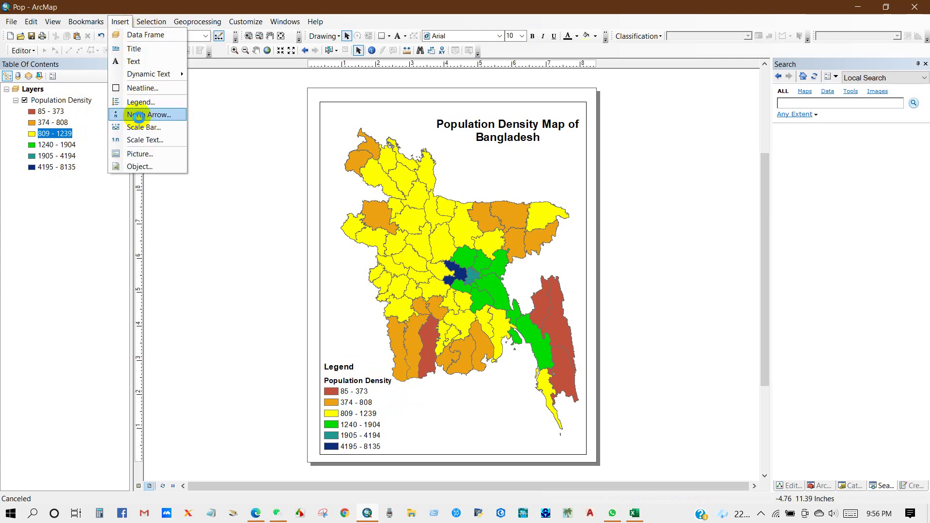
left_click(138, 115)
left_click(106, 80)
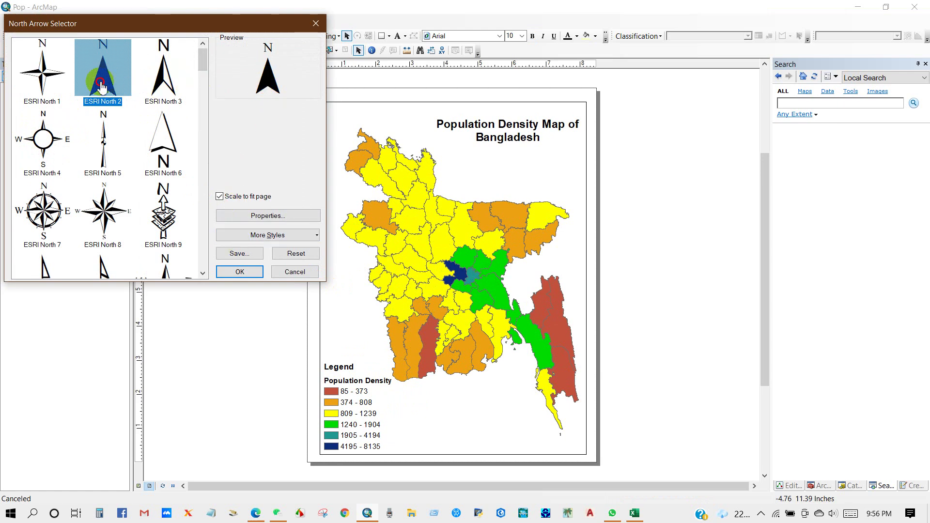
double_click(102, 82)
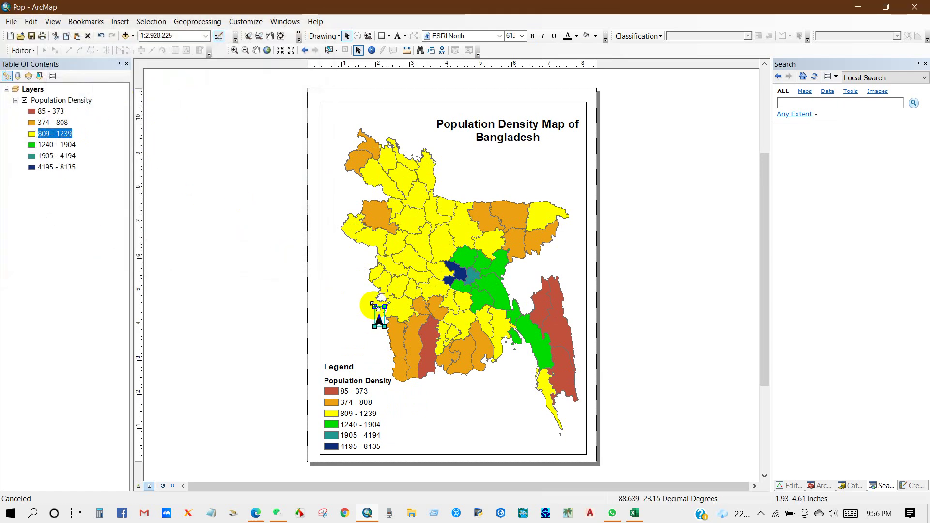
left_click_drag(372, 307, 356, 284)
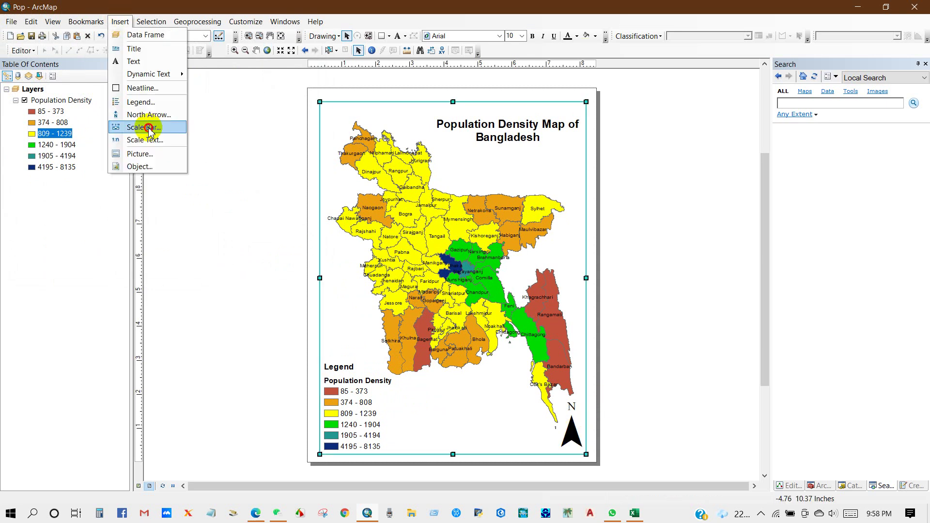
Place a kilometre Double Alternating Scale Bar 4 at the bottom, north arrow above
left_click(143, 127)
left_click_drag(204, 82, 200, 153)
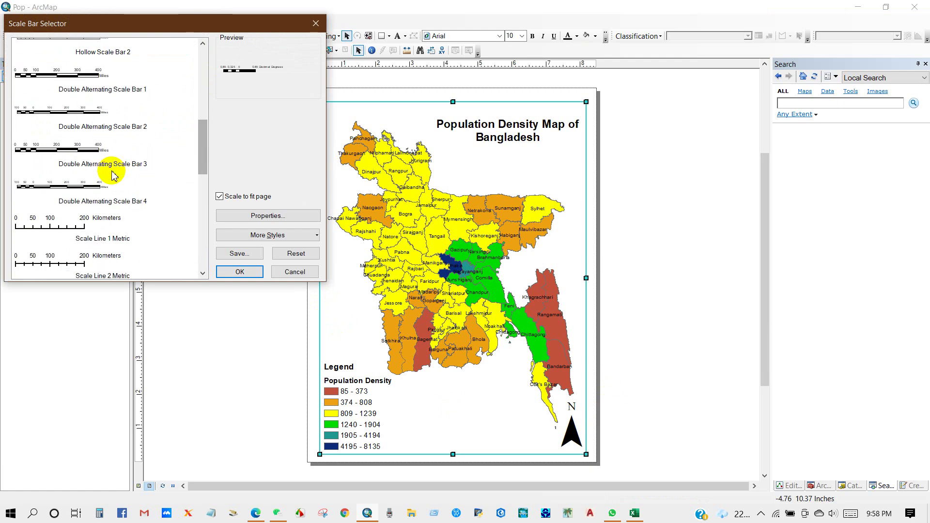
left_click(58, 186)
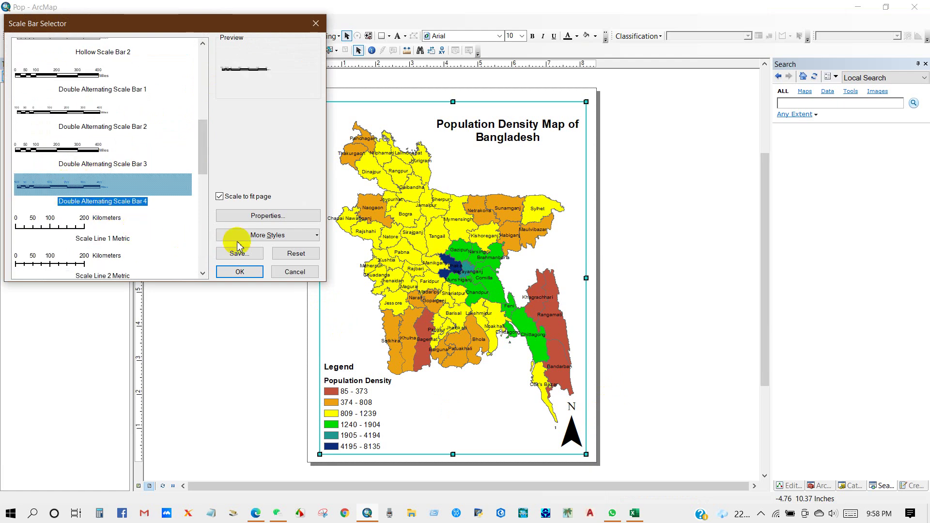
left_click(267, 215)
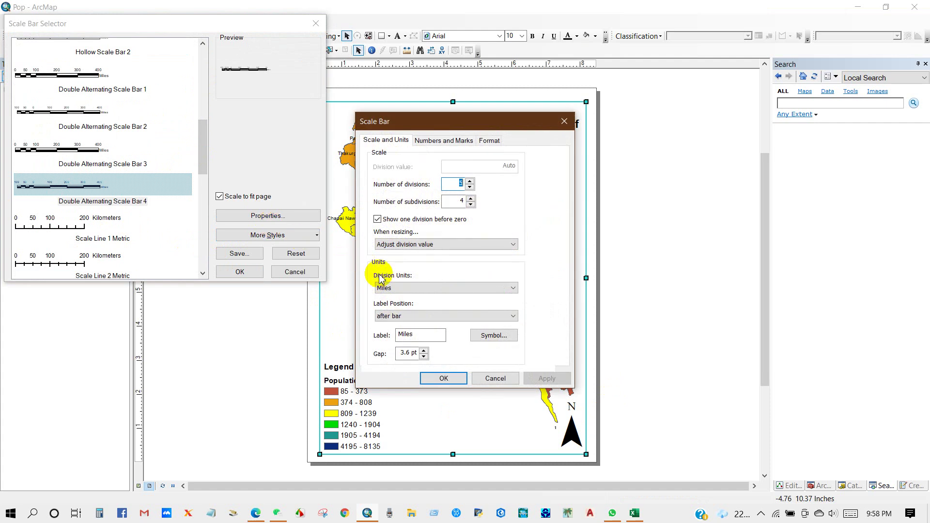
left_click(407, 288)
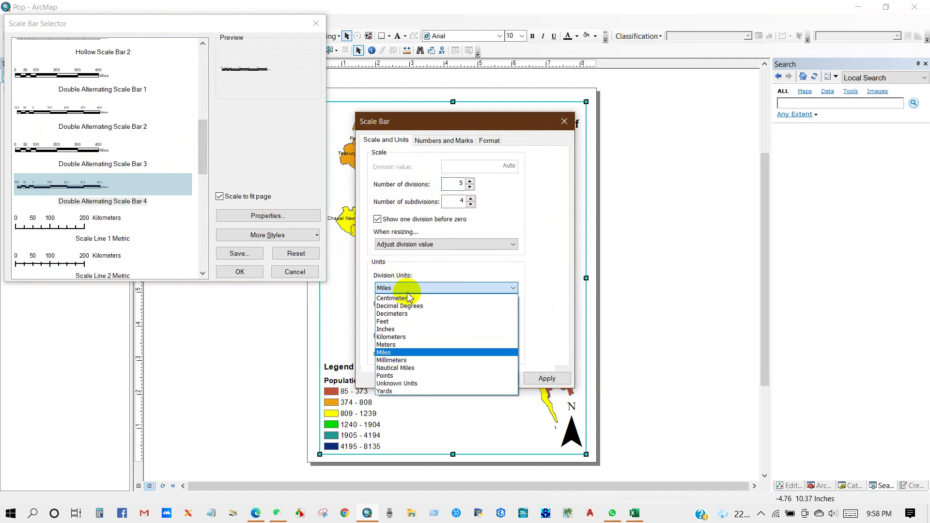
left_click(397, 337)
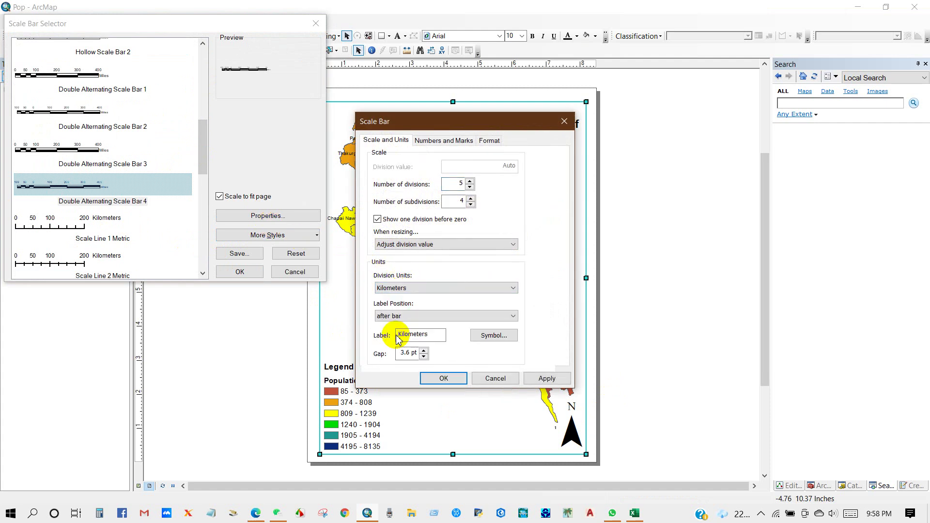
left_click(447, 378)
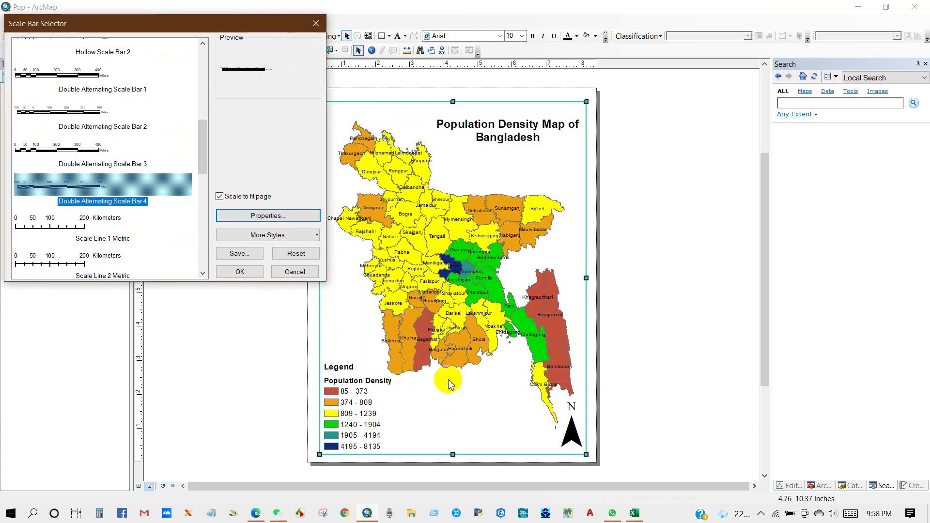
left_click(240, 273)
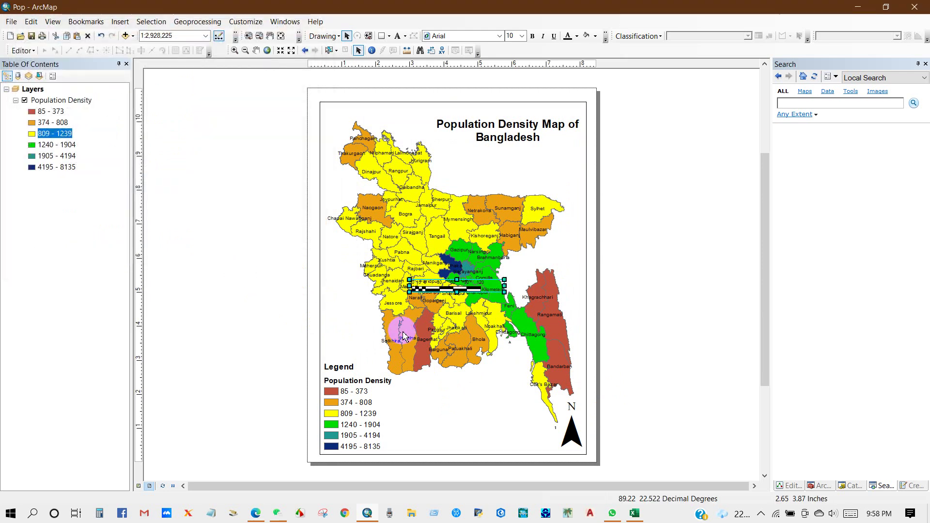
left_click_drag(440, 294, 440, 437)
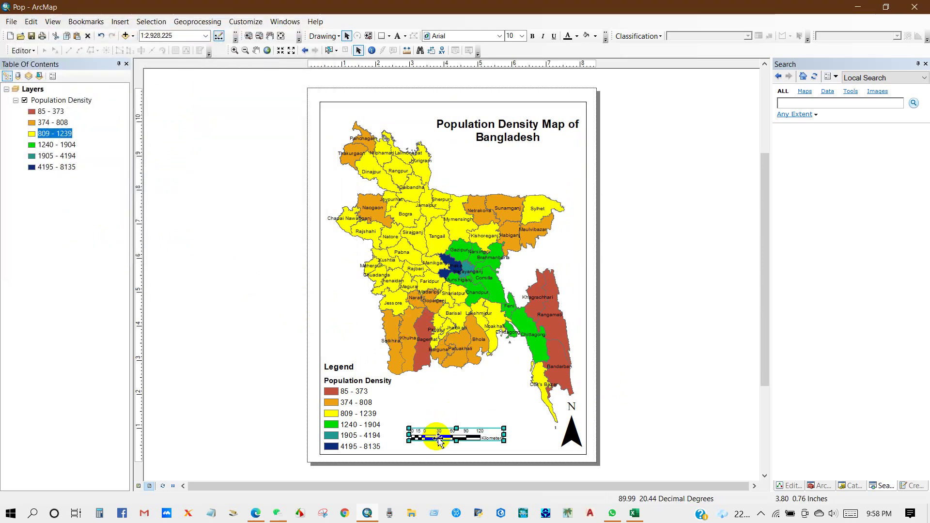
left_click(471, 444)
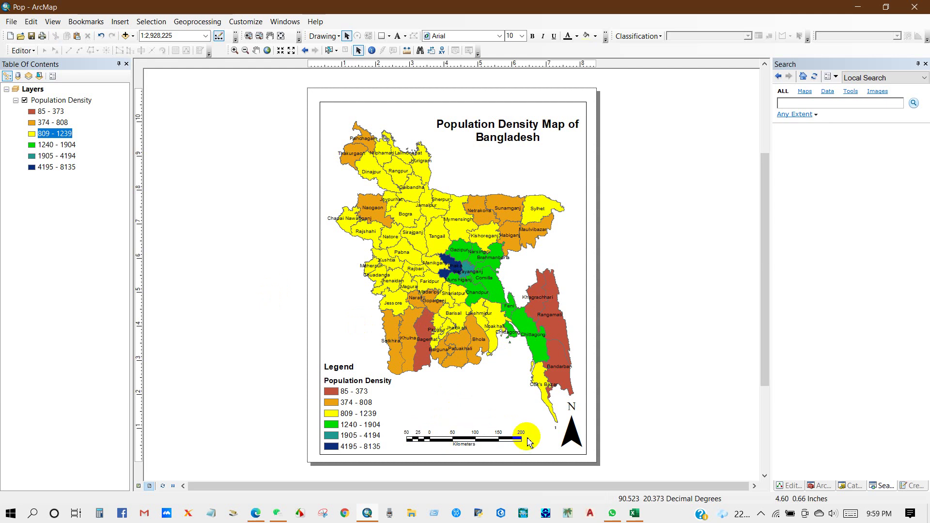
mouse_move(572, 428)
left_mouse_down()
mouse_move(472, 427)
mouse_move(450, 411)
left_mouse_up()
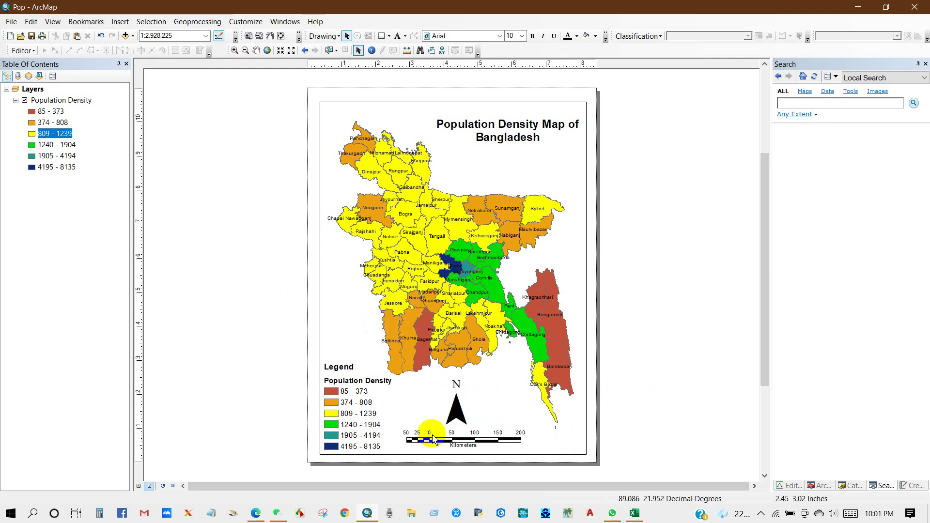
Add a labels-only graticule to the data frame, with latitude and longitude edge labels
left_click(358, 324)
right_click(358, 324)
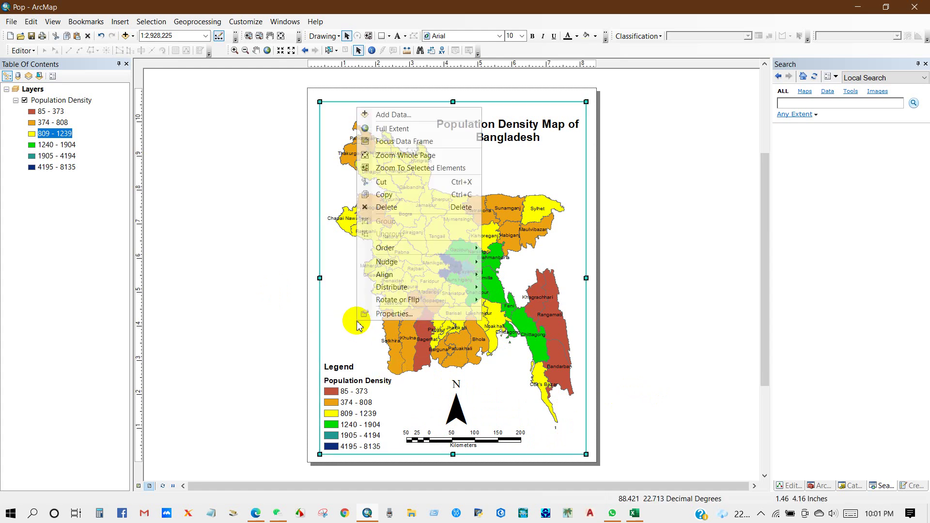
left_click(390, 314)
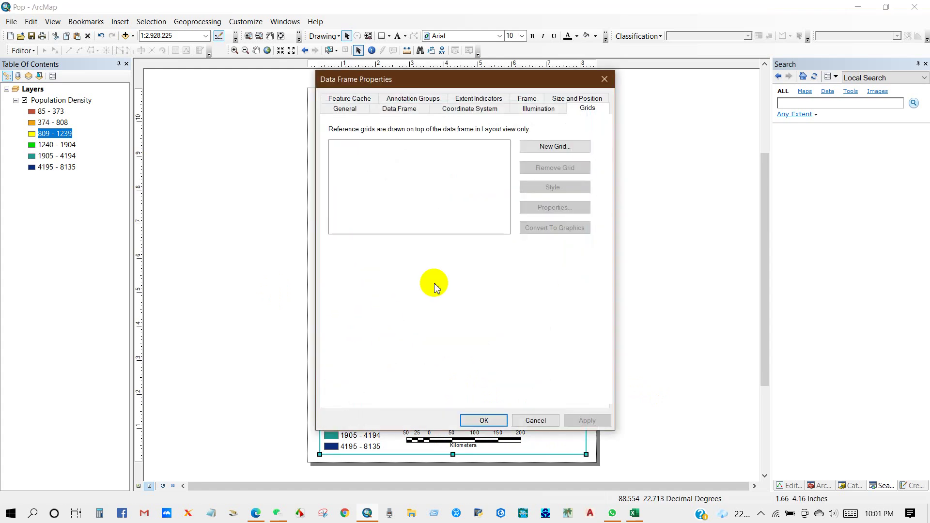
left_click(554, 147)
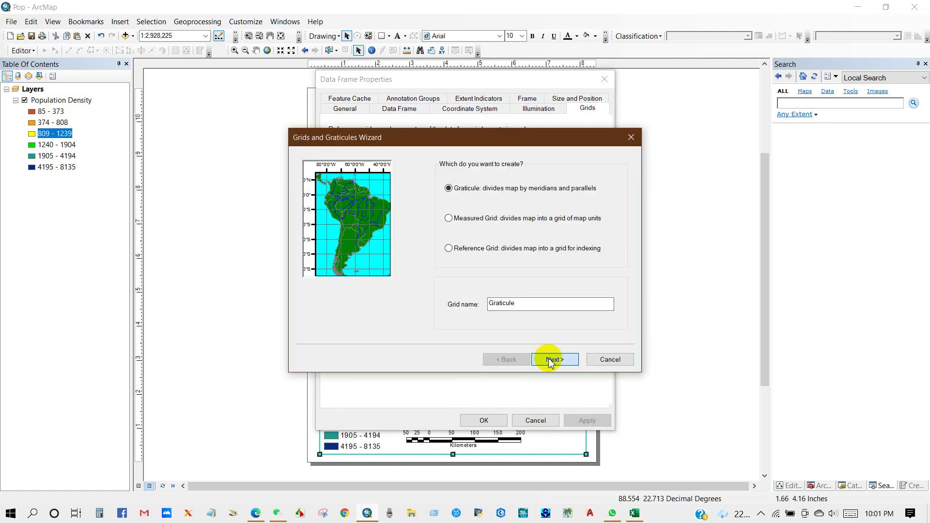
left_click(552, 358)
left_click(452, 180)
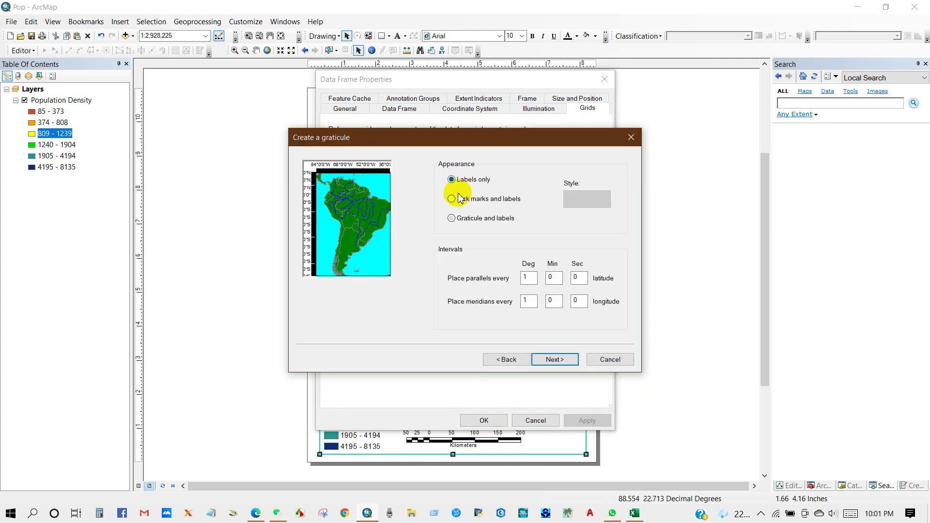
left_click(554, 360)
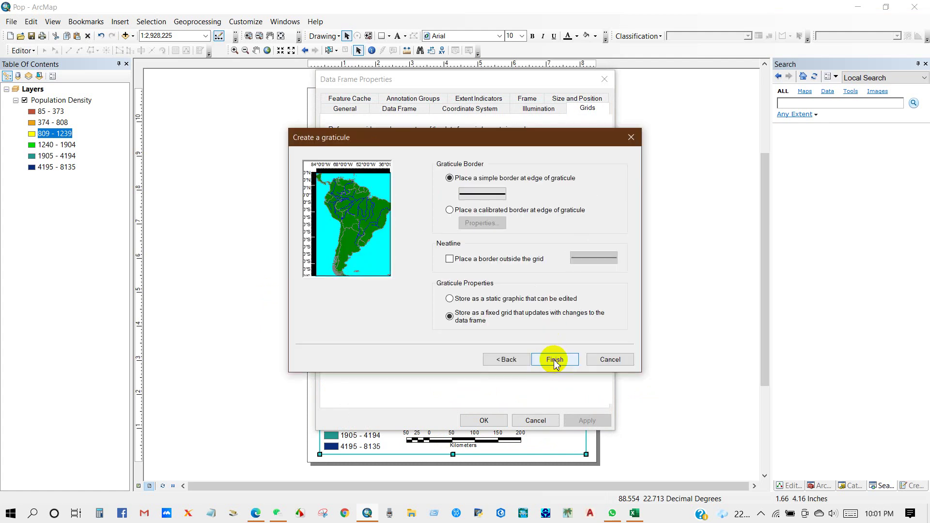
left_click(554, 360)
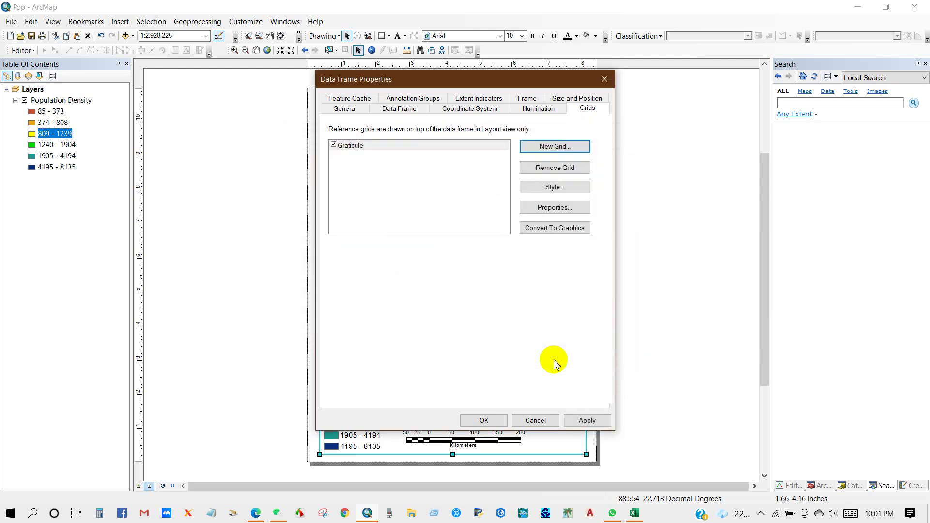
left_click(554, 208)
left_click(476, 419)
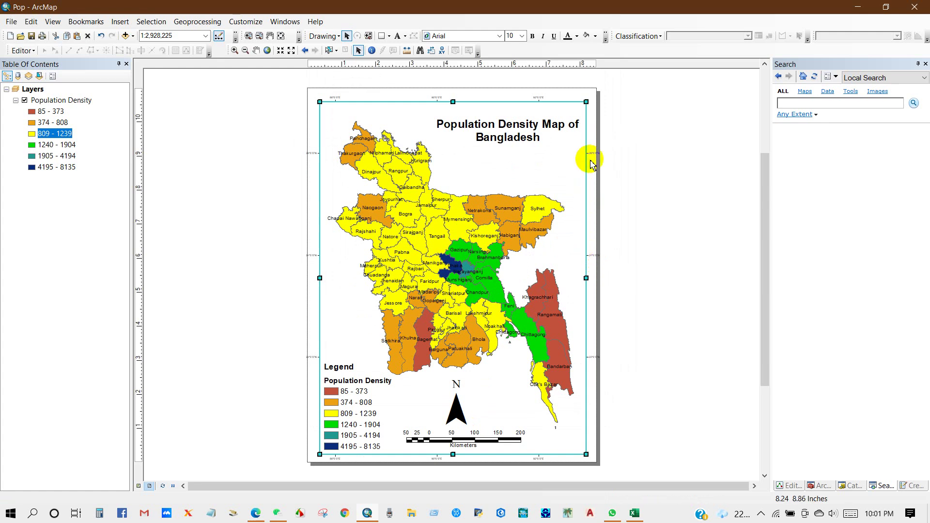
Set the graticule labels to size 9, with vertical labels on the left and right edges
right_click(516, 172)
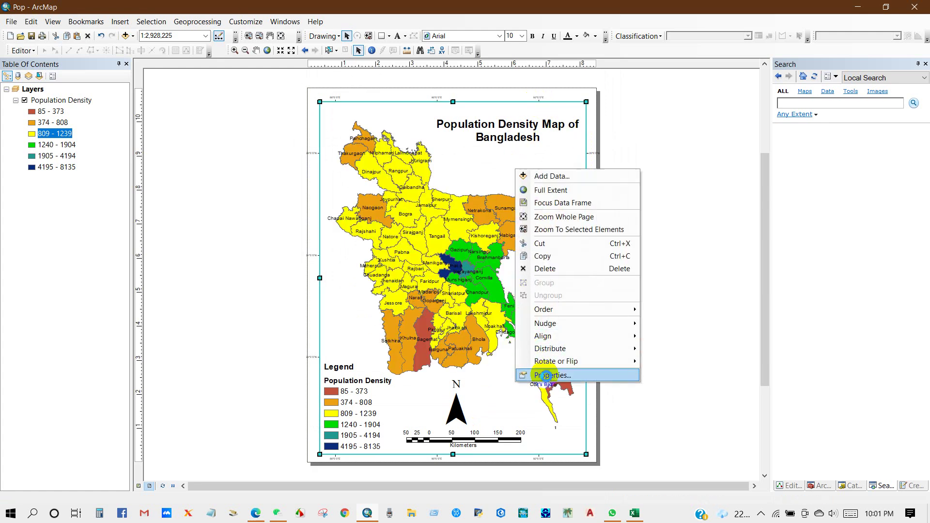
left_click(547, 375)
left_click(555, 207)
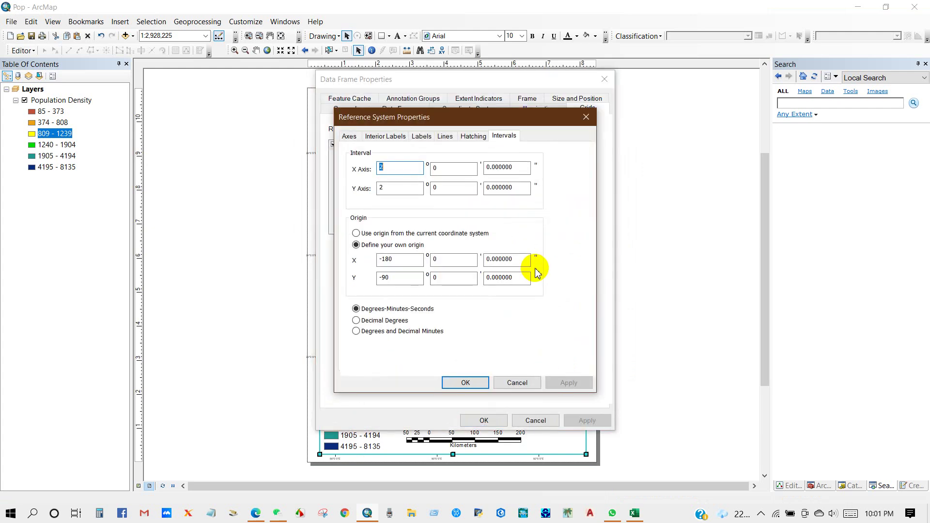
left_click(391, 138)
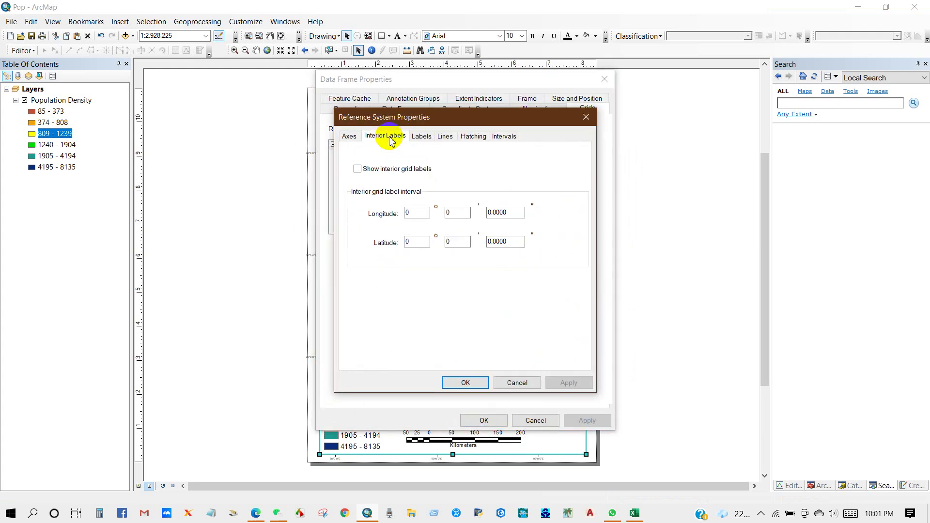
left_click(421, 137)
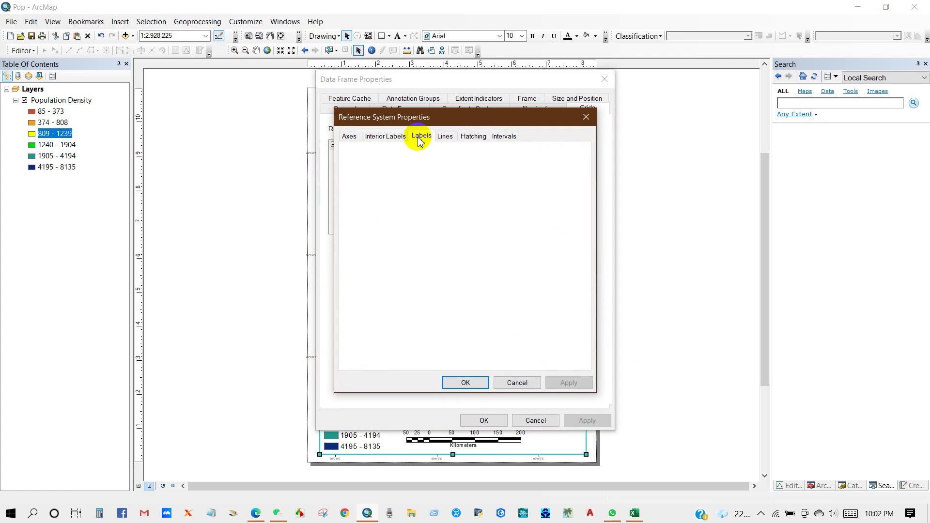
left_click(422, 251)
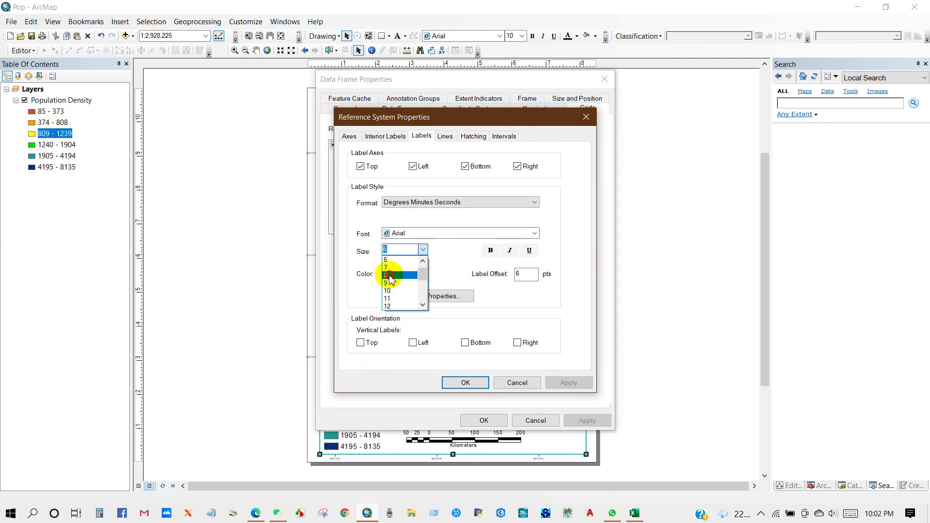
left_click(391, 279)
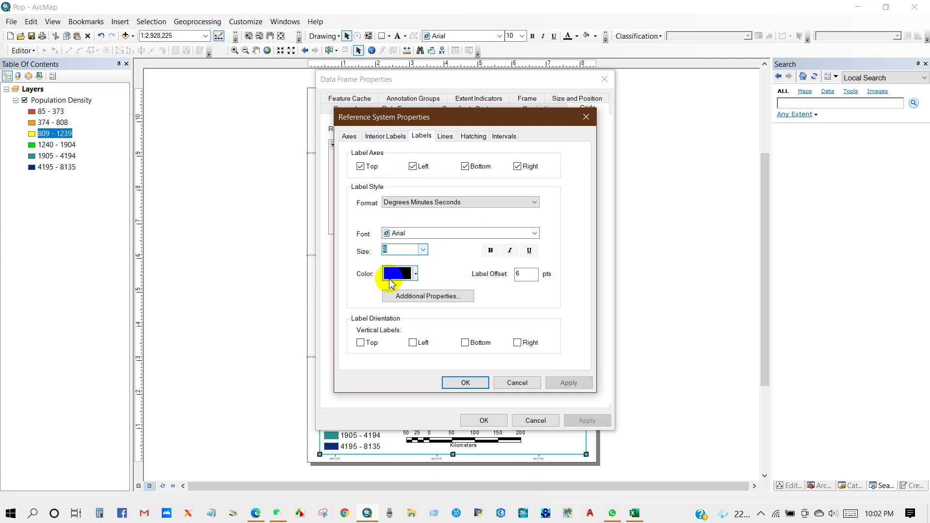
left_click(413, 343)
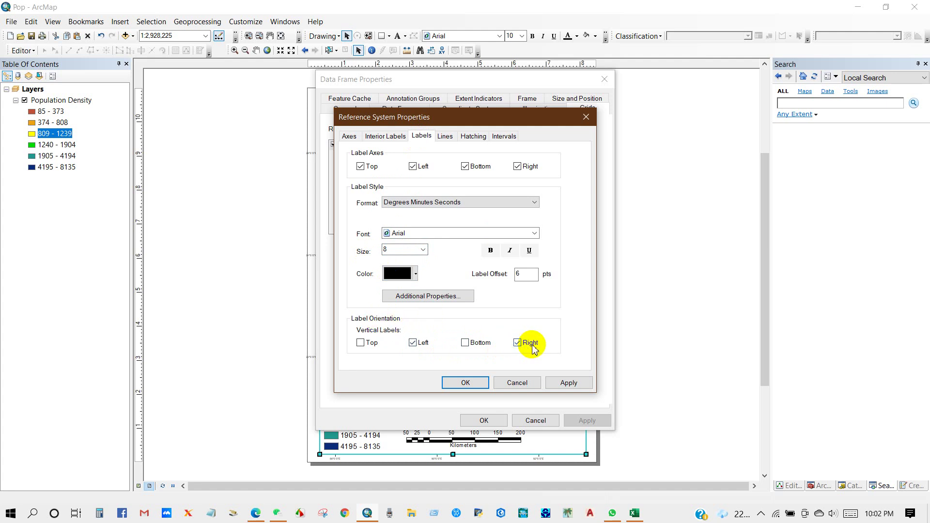
left_click(423, 251)
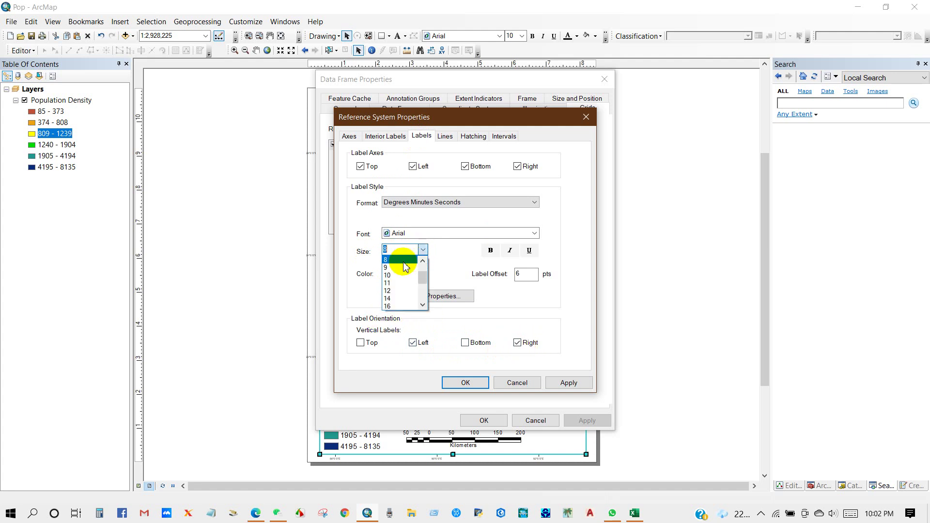
left_click(389, 267)
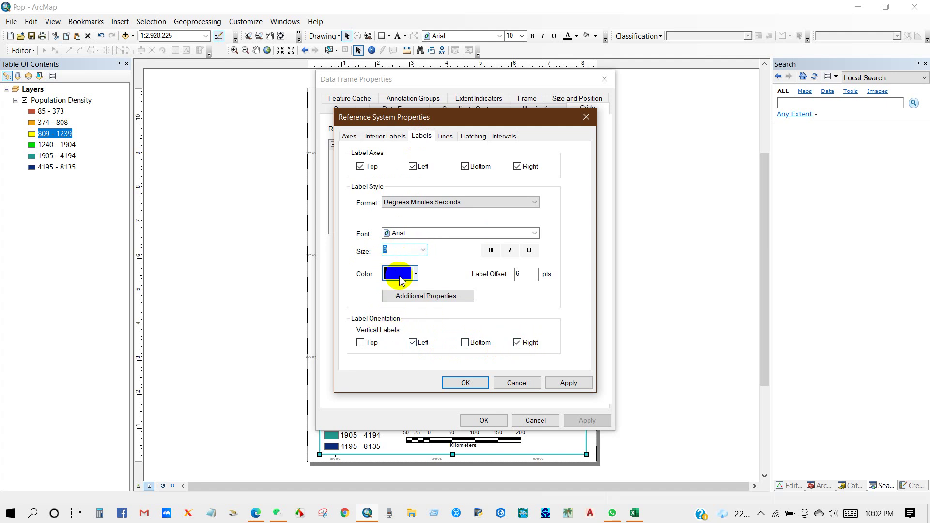
left_click(463, 384)
left_click(478, 420)
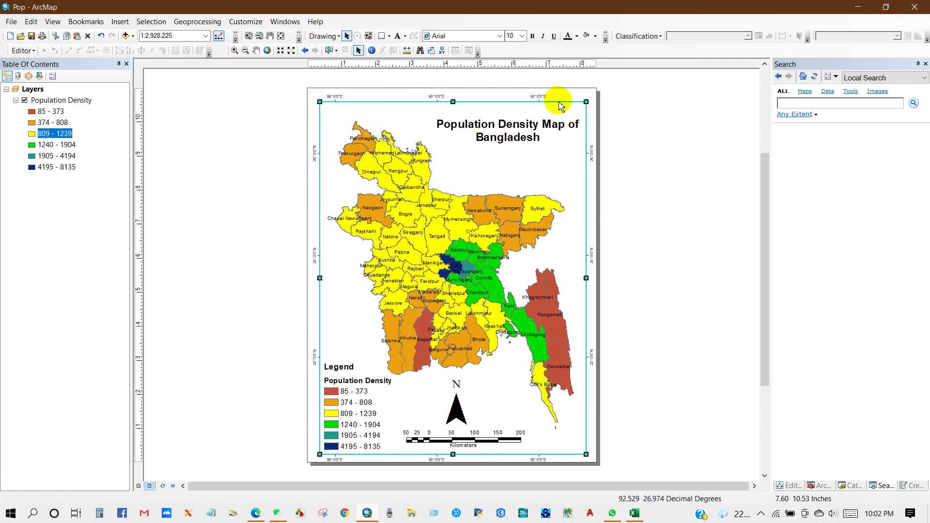
left_click(632, 223)
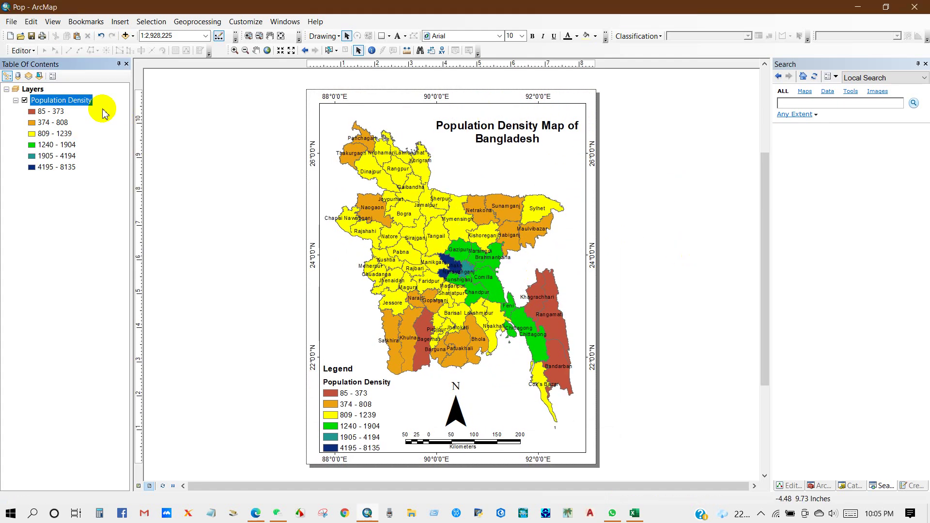
Apply the yellow-to-brown colour ramp to Population Density, then reopen its layer properties
right_click(65, 100)
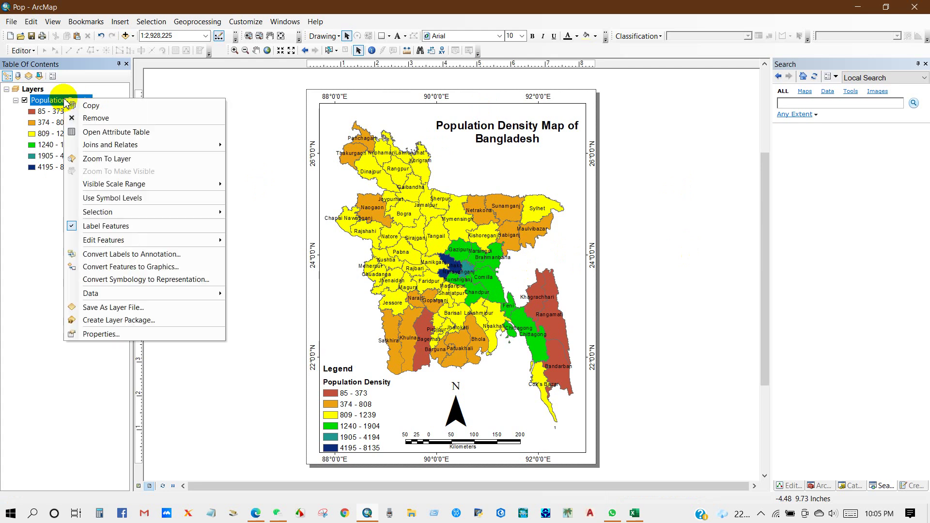
left_click(100, 334)
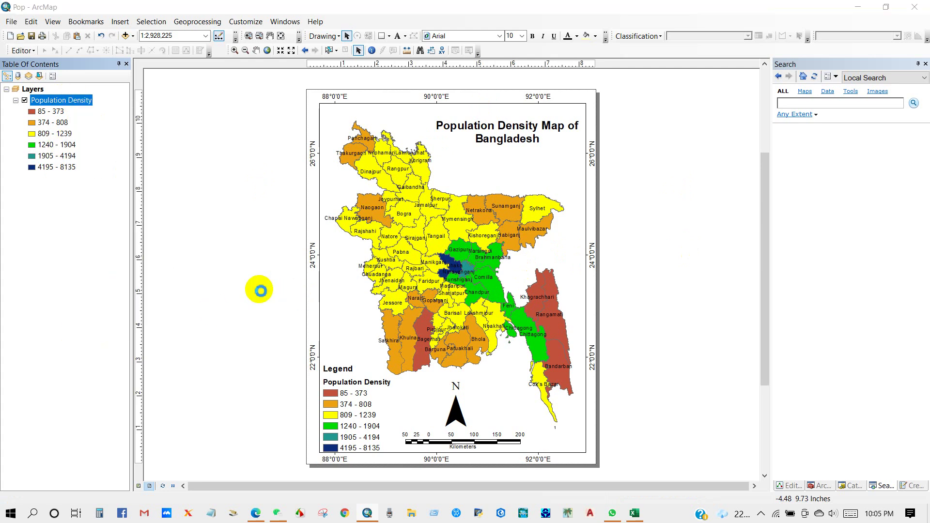
left_click(397, 134)
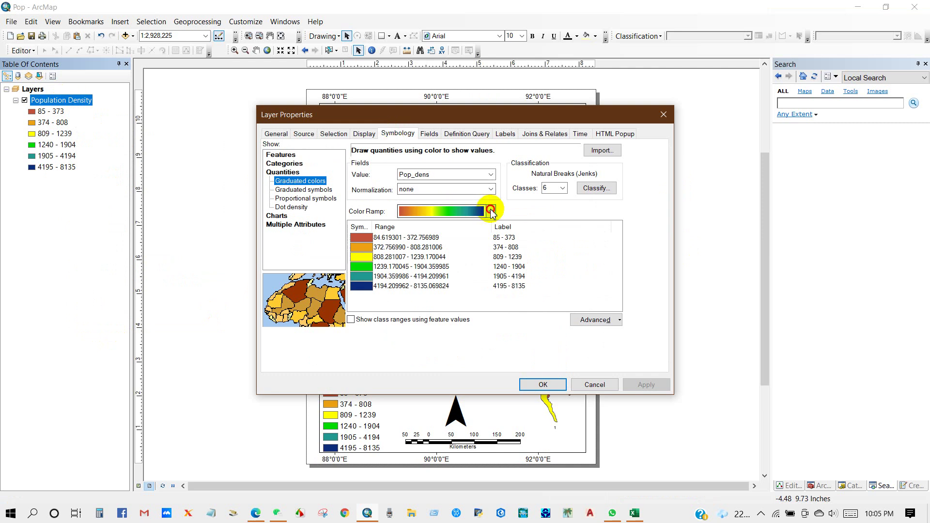
left_click(491, 212)
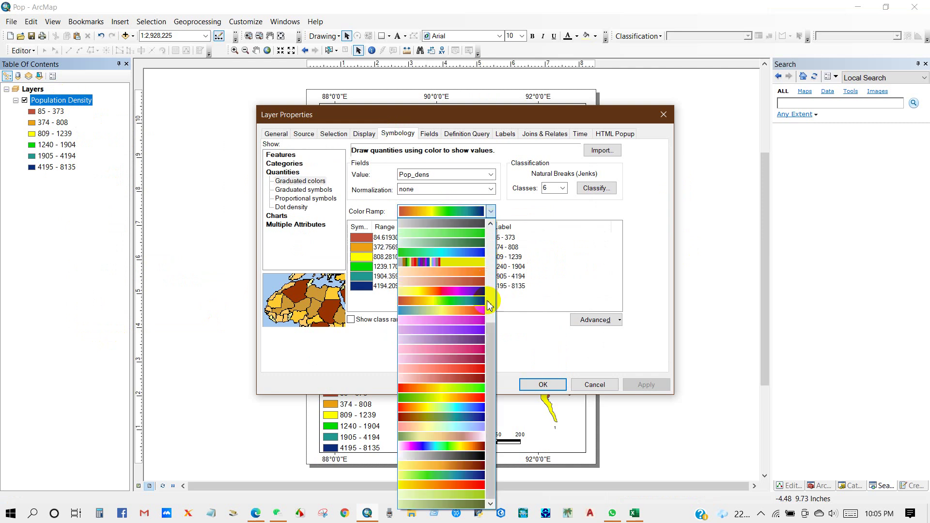
left_click(444, 461)
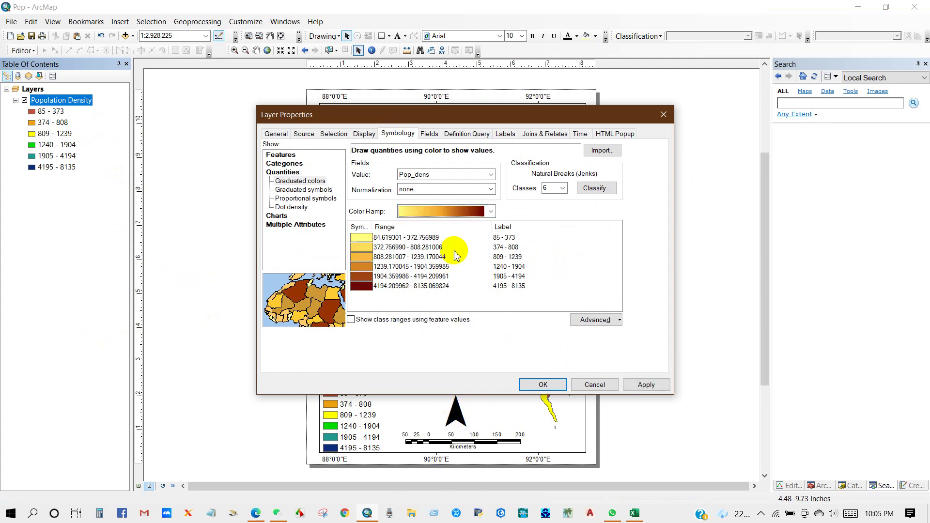
left_click(542, 385)
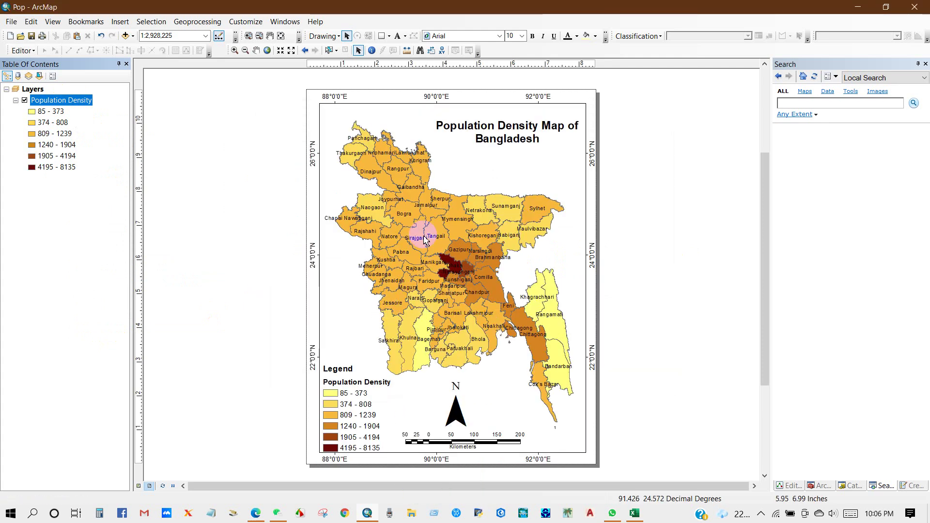
right_click(60, 101)
left_click(87, 331)
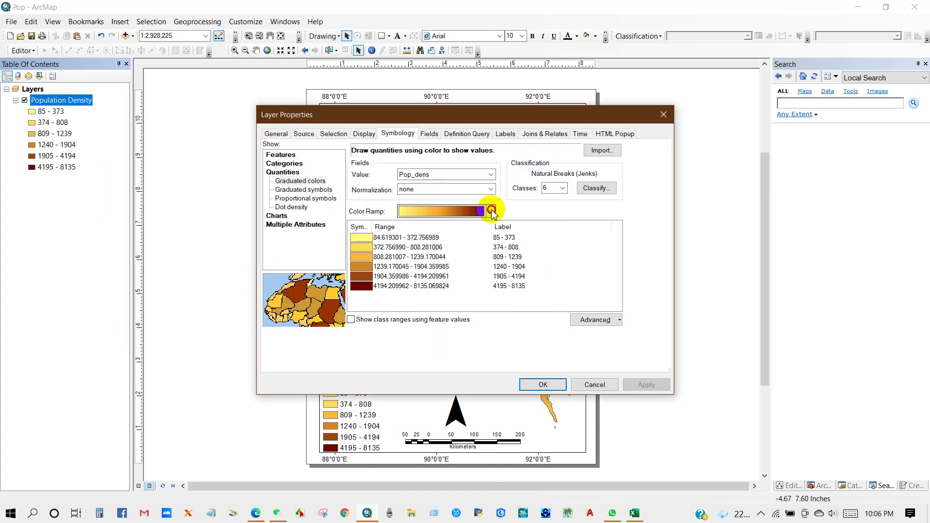